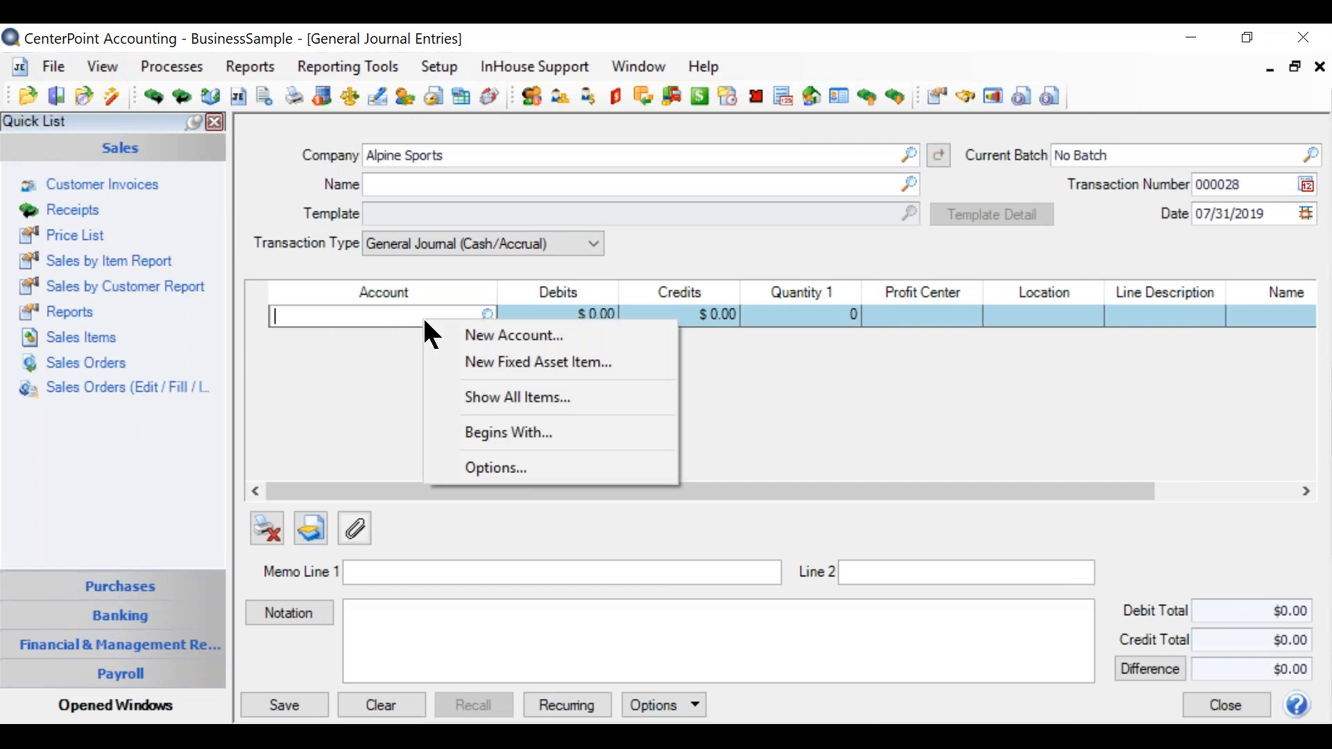
# Step: Start a new fixed asset item from the journal line's account field and name it Summit County Store
pyautogui.click(483, 362)
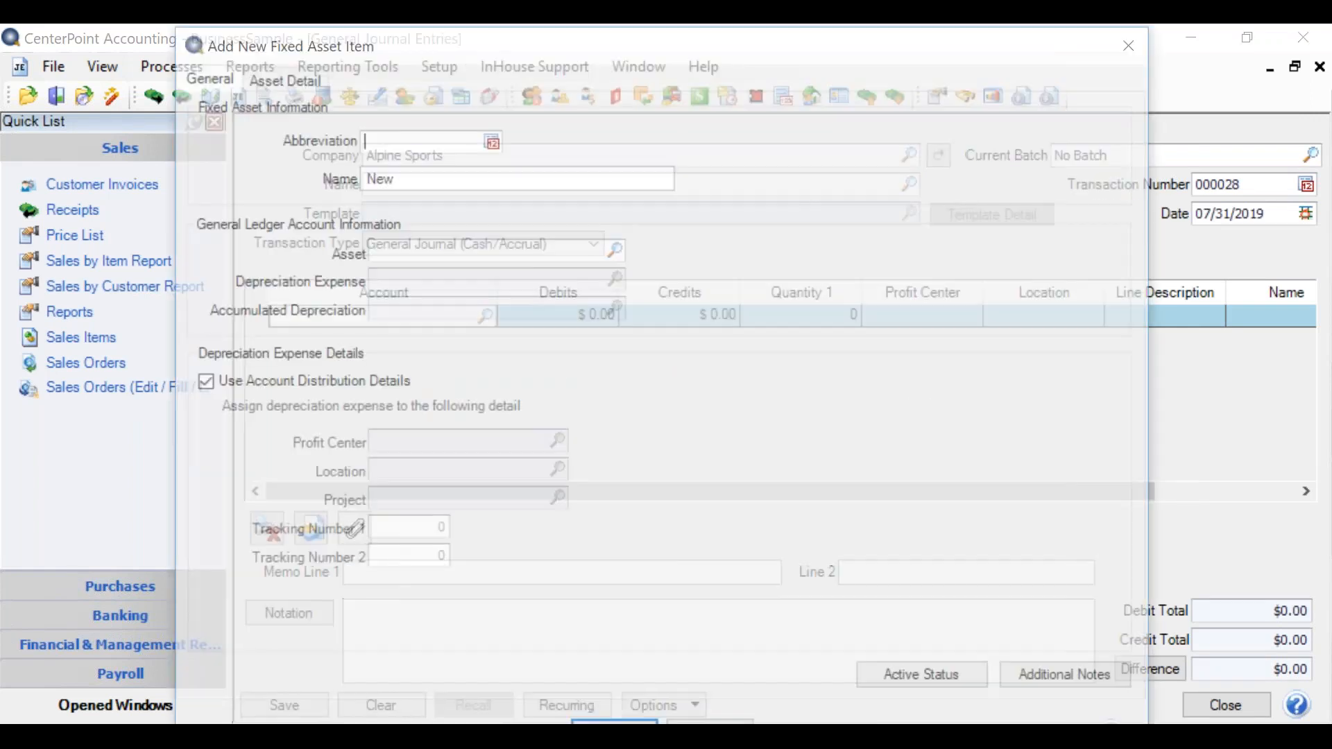
pyautogui.write('Summit County Store')
pyautogui.press('Tab')
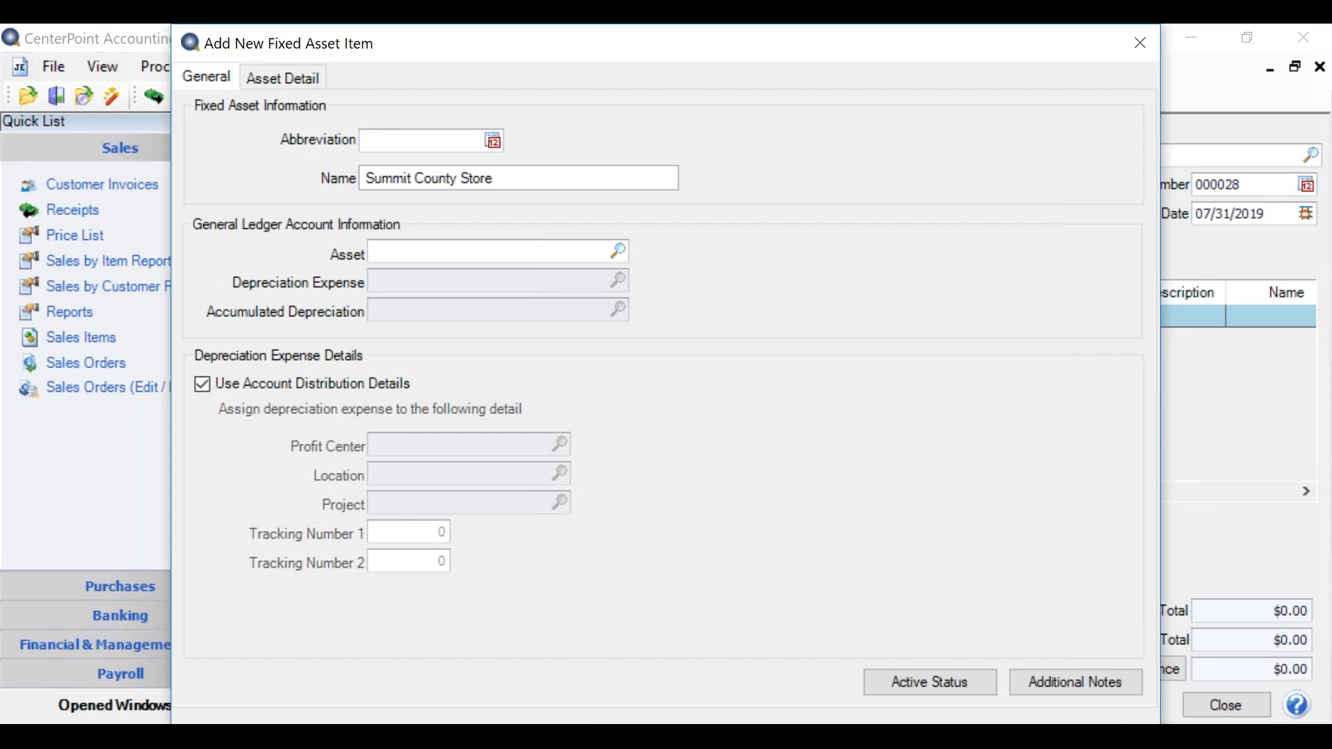
# Step: Assign the Buildings asset account, Depreciation expense account and Accumulated Depreciation account to the new fixed asset
pyautogui.write('build')
pyautogui.press('Tab')
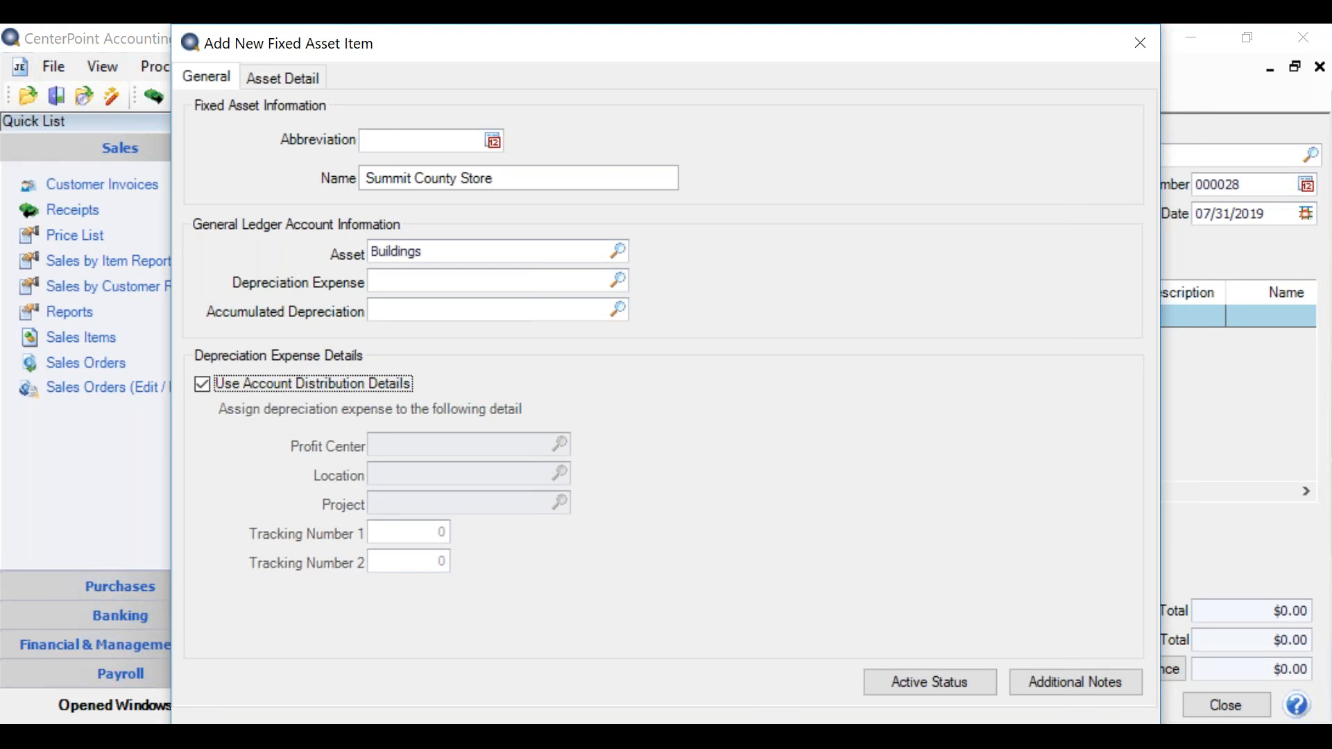
pyautogui.click(419, 282)
pyautogui.write('dep')
pyautogui.press('Tab')
pyautogui.write('accum')
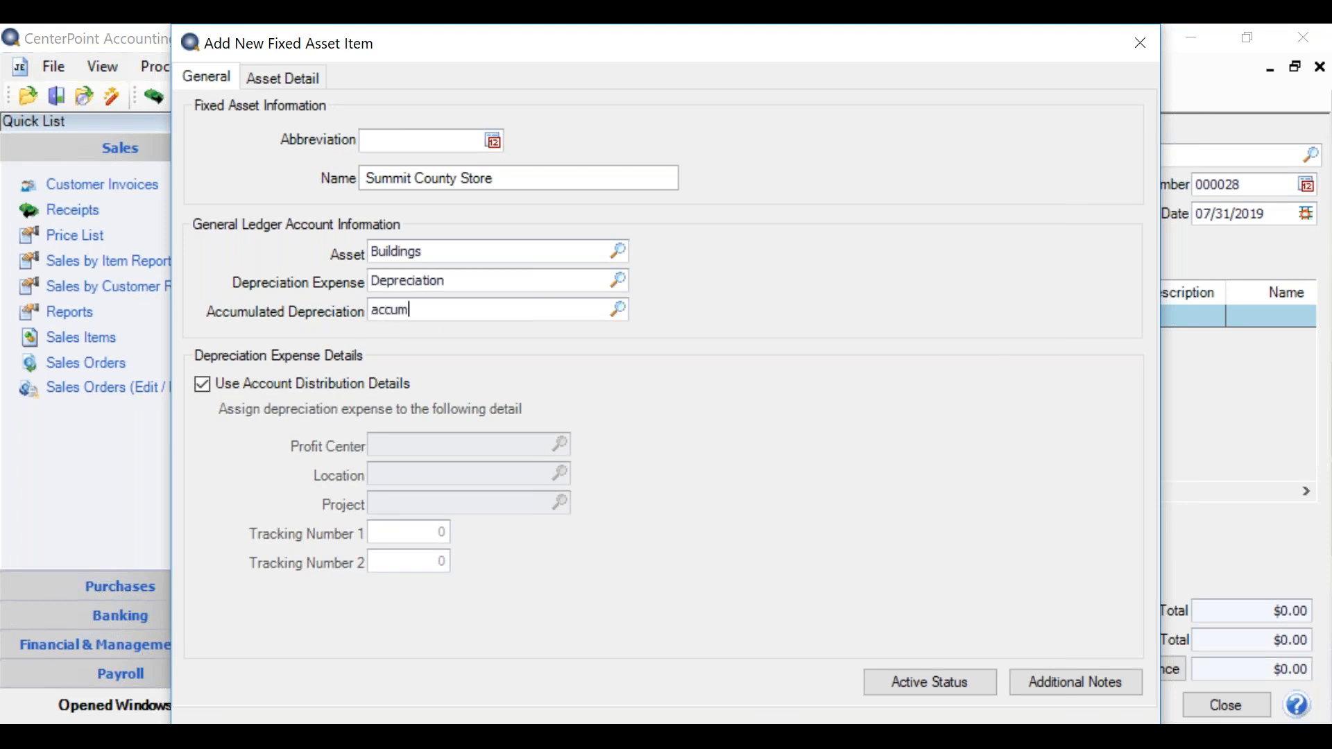
pyautogui.press('Tab')
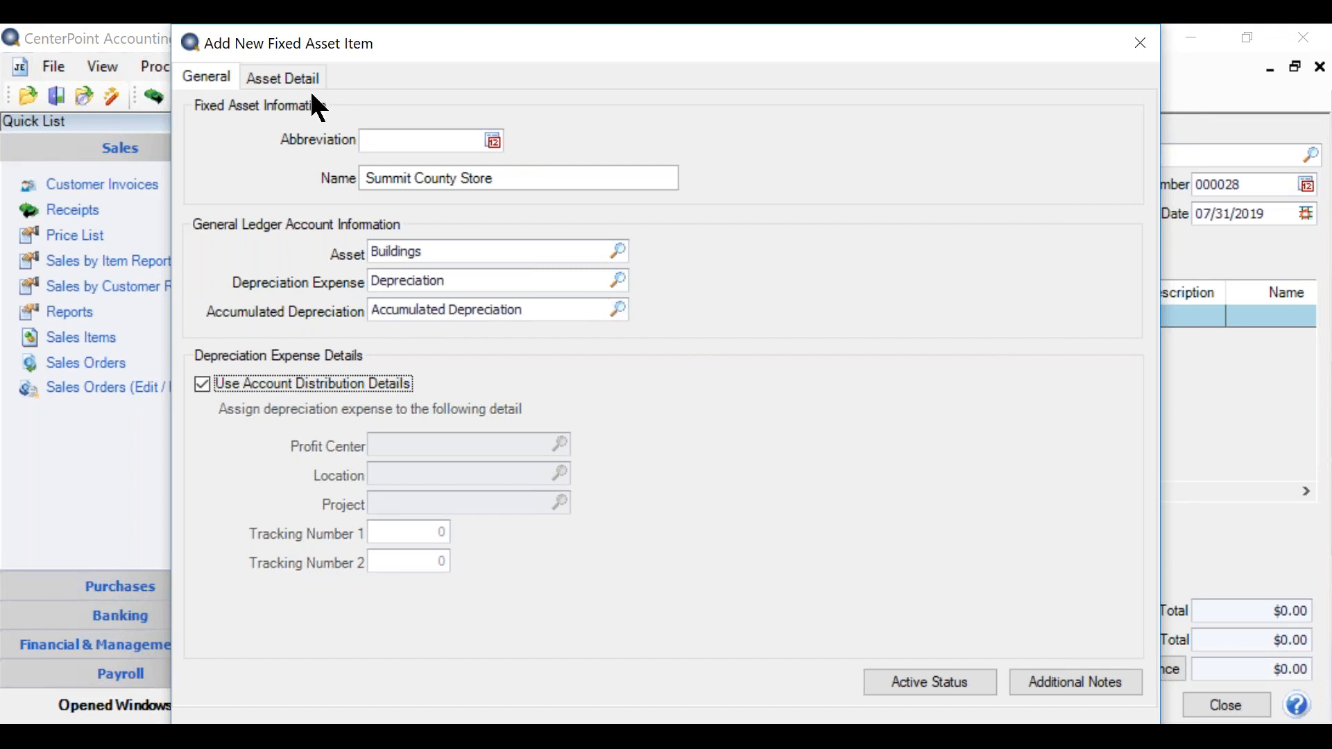
# Step: Set the fixed asset's service date for Alpine Sports to 06/30/2019 in its asset details
pyautogui.click(292, 78)
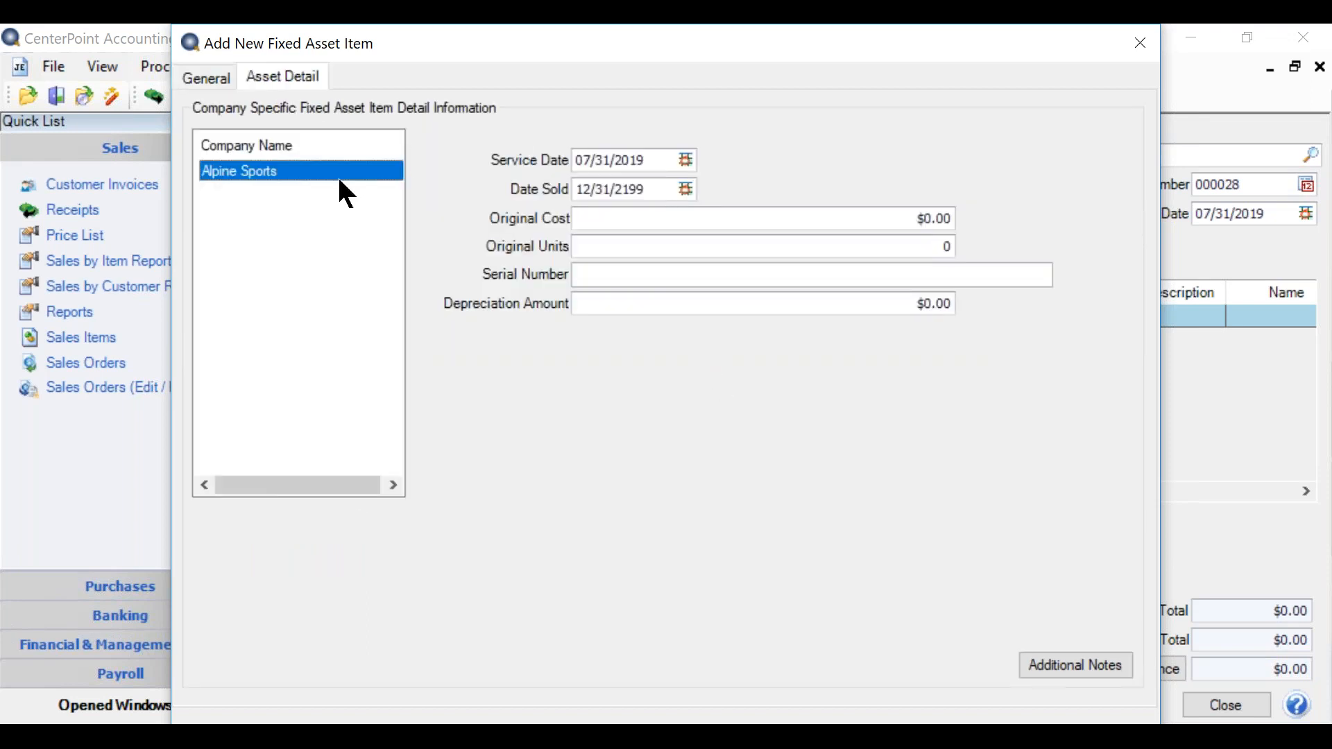
pyautogui.click(646, 160)
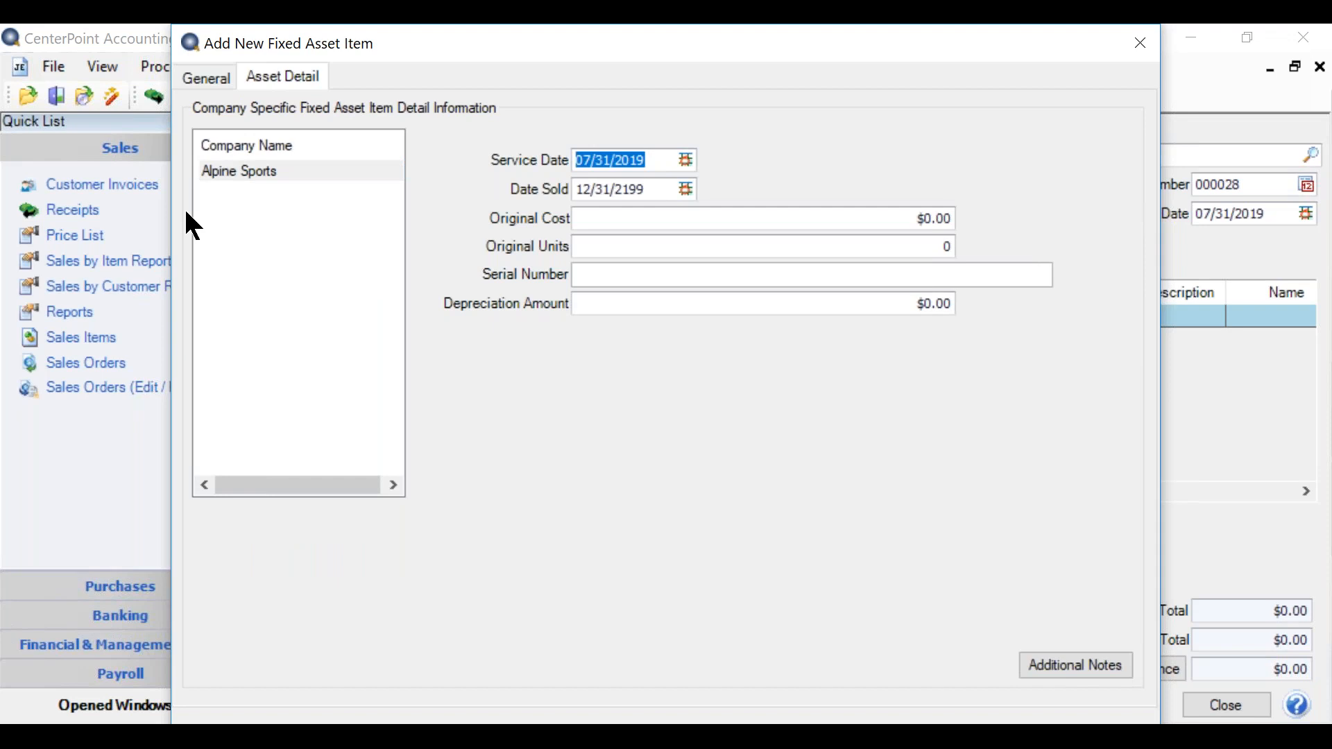
pyautogui.write('63')
pyautogui.press('BackSpace')
pyautogui.press('BackSpace')
pyautogui.write('0')
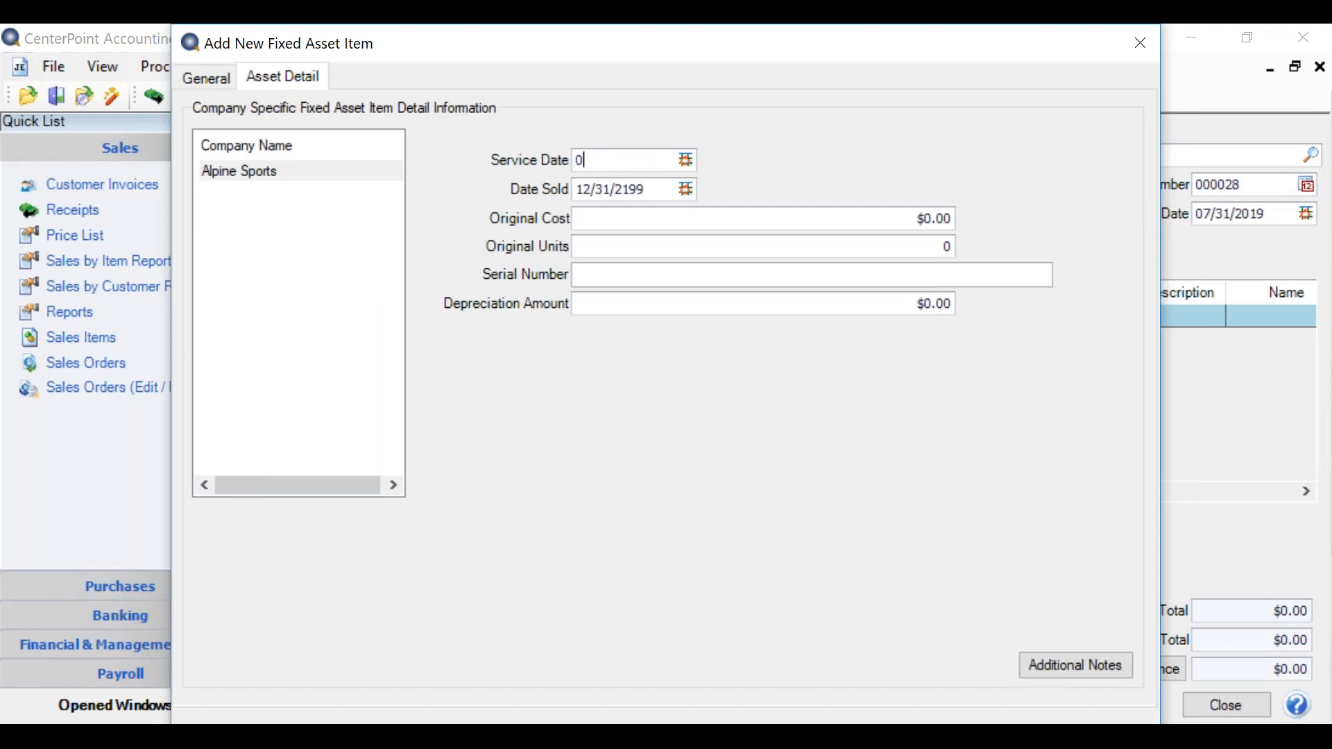
pyautogui.write('6/30')
pyautogui.press('Tab')
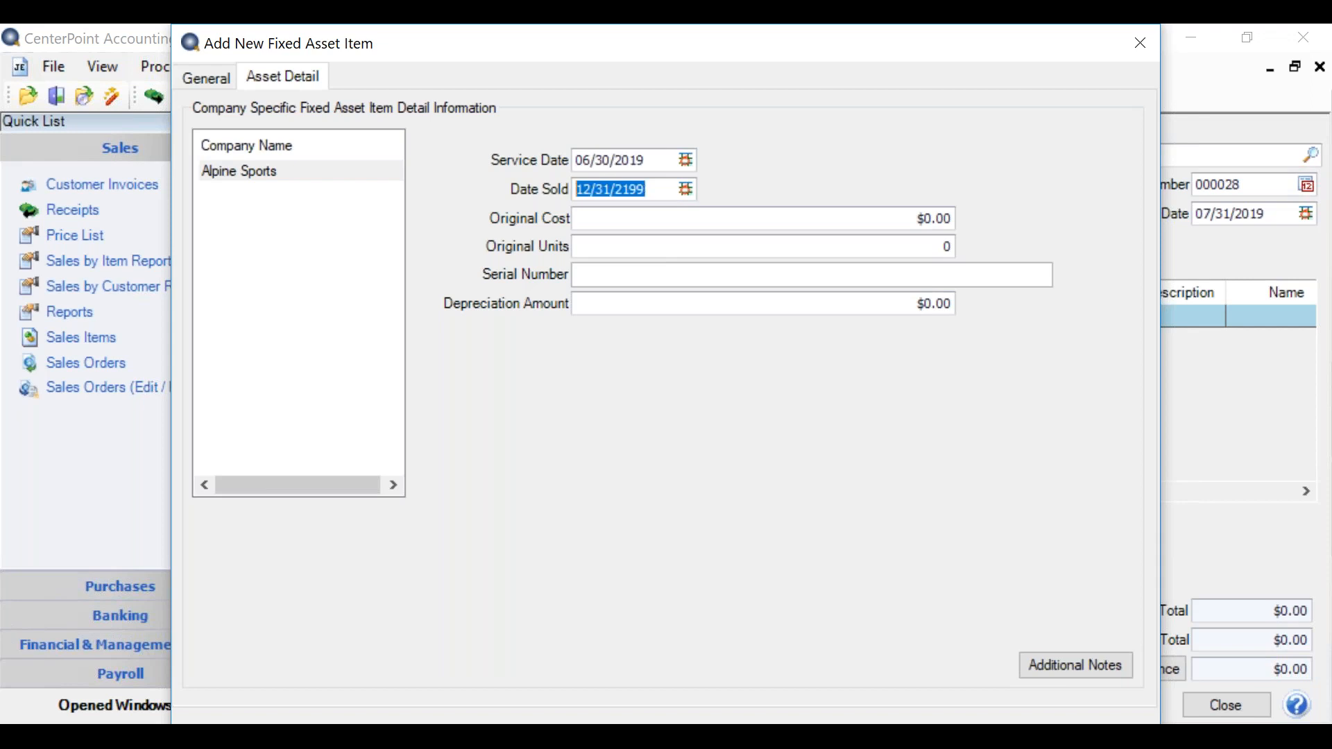
# Step: Enter an original cost of $450,000.00 for the asset and save the new fixed asset item
pyautogui.press('Tab')
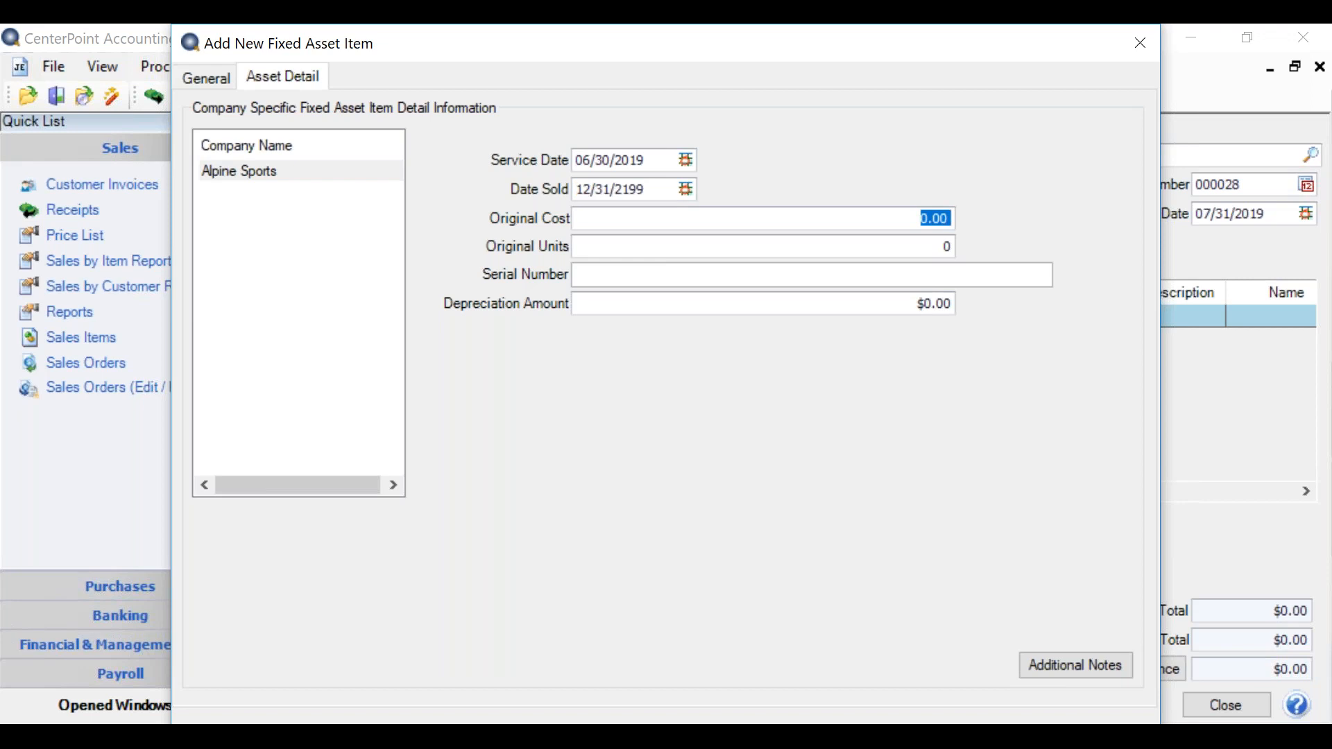
pyautogui.write('450000')
pyautogui.press('Tab')
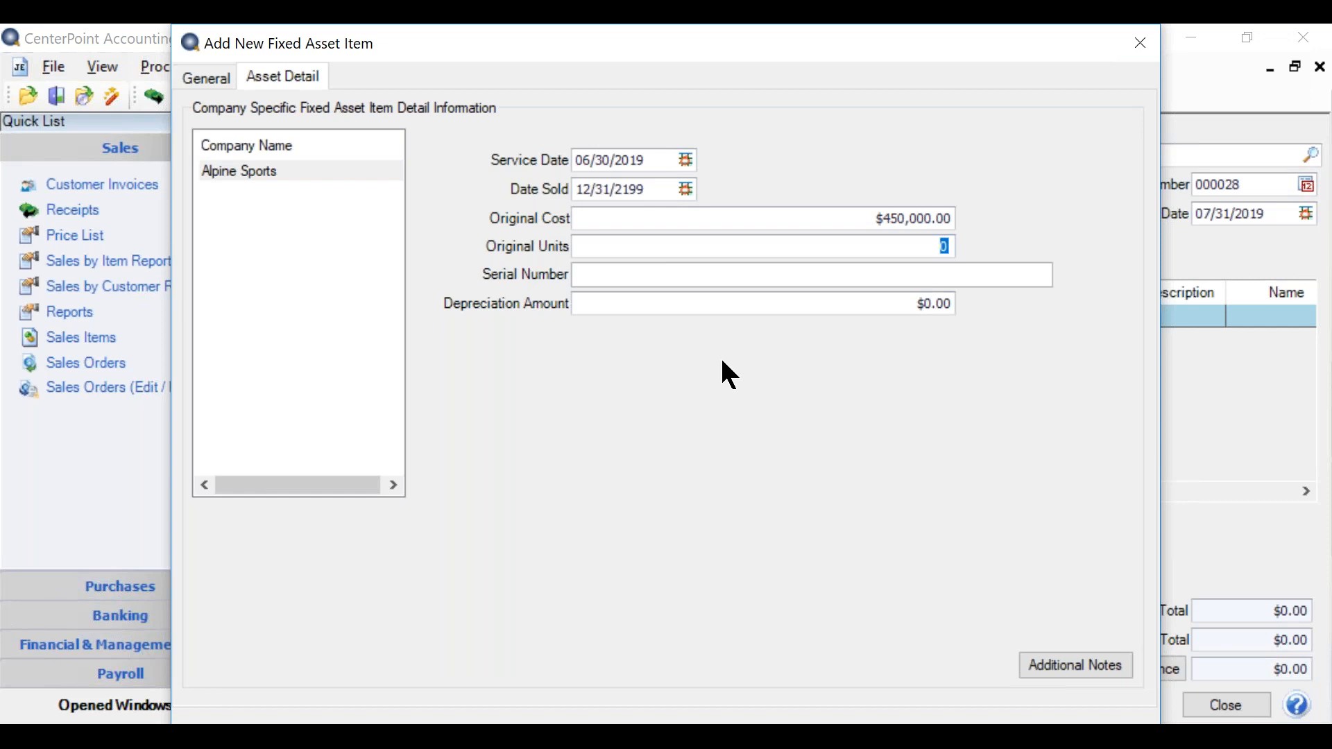
pyautogui.press('Return')
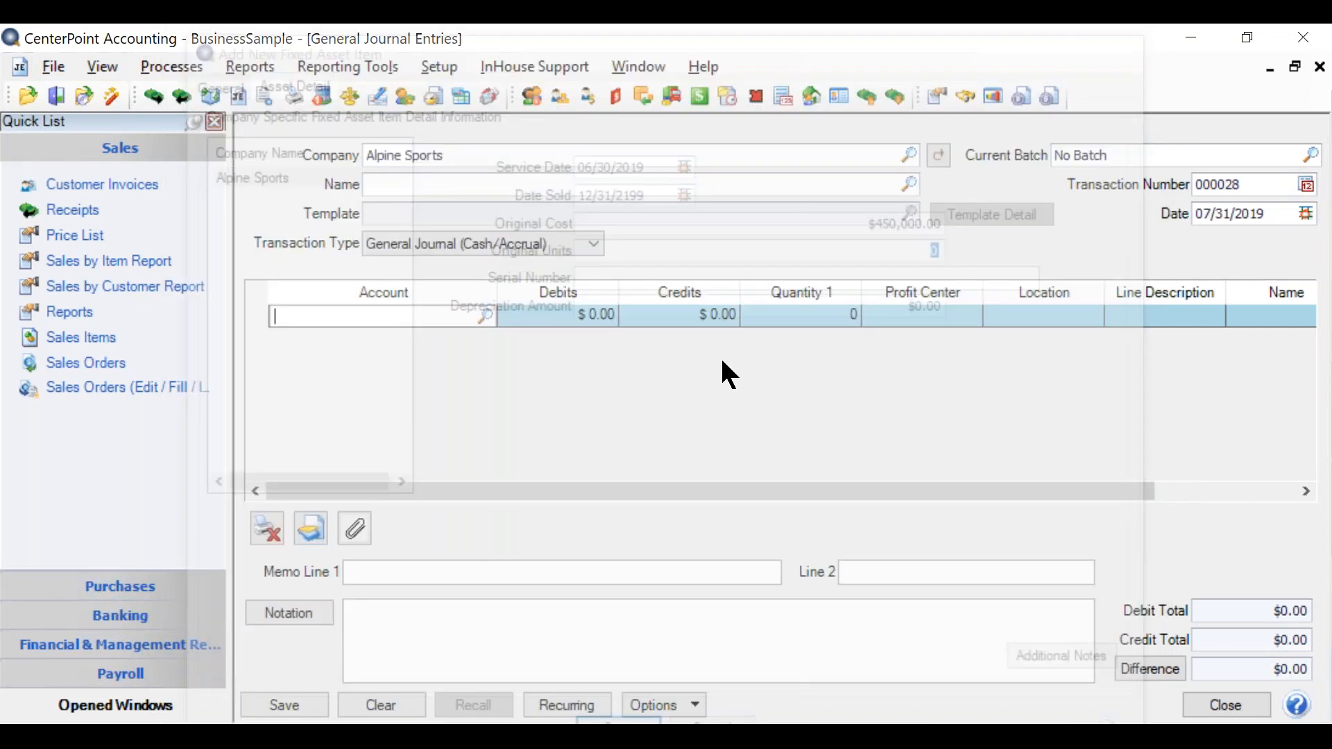
# Step: Debit Summit County Store $450,000.00 on the first journal line and move on to a second line
pyautogui.press('Tab')
pyautogui.write('450000')
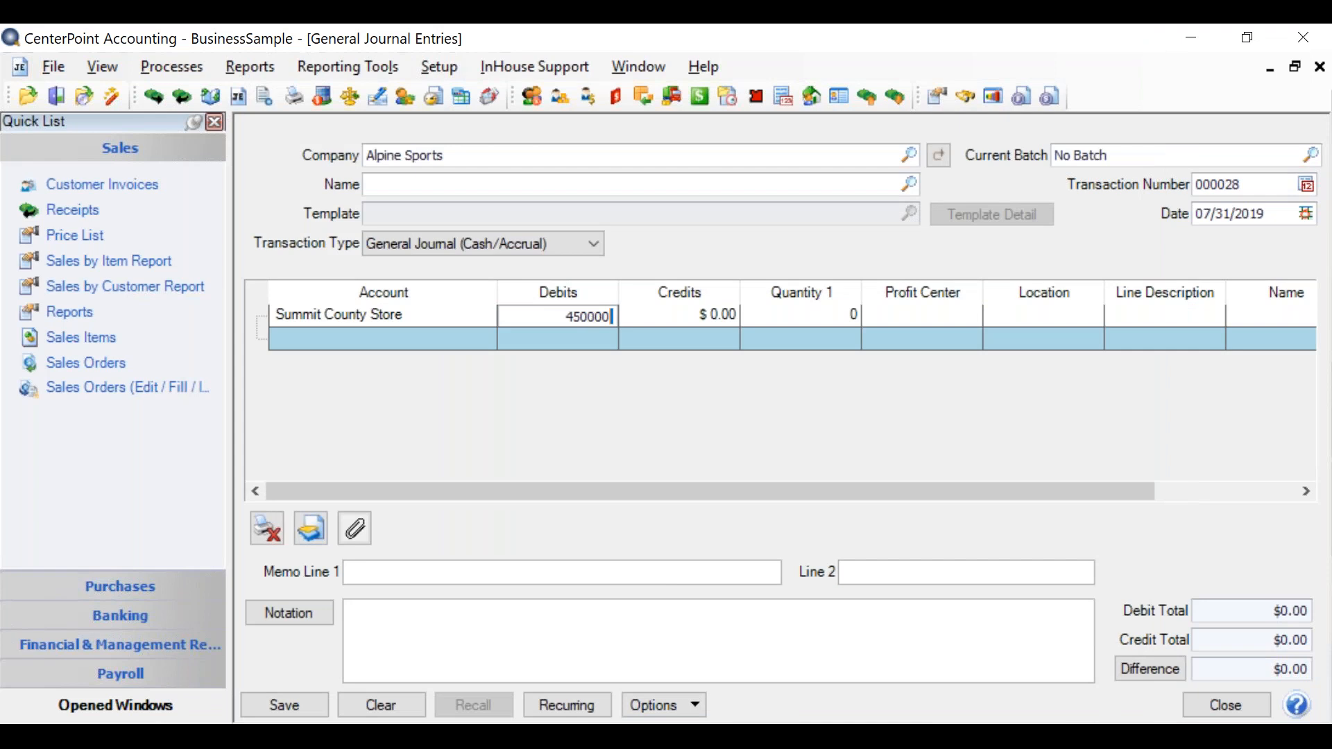
pyautogui.press('Tab')
pyautogui.press('Tab')
pyautogui.press('Tab')
pyautogui.press('Tab')
pyautogui.press('Tab')
pyautogui.press('Tab')
pyautogui.press('Tab')
pyautogui.press('Tab')
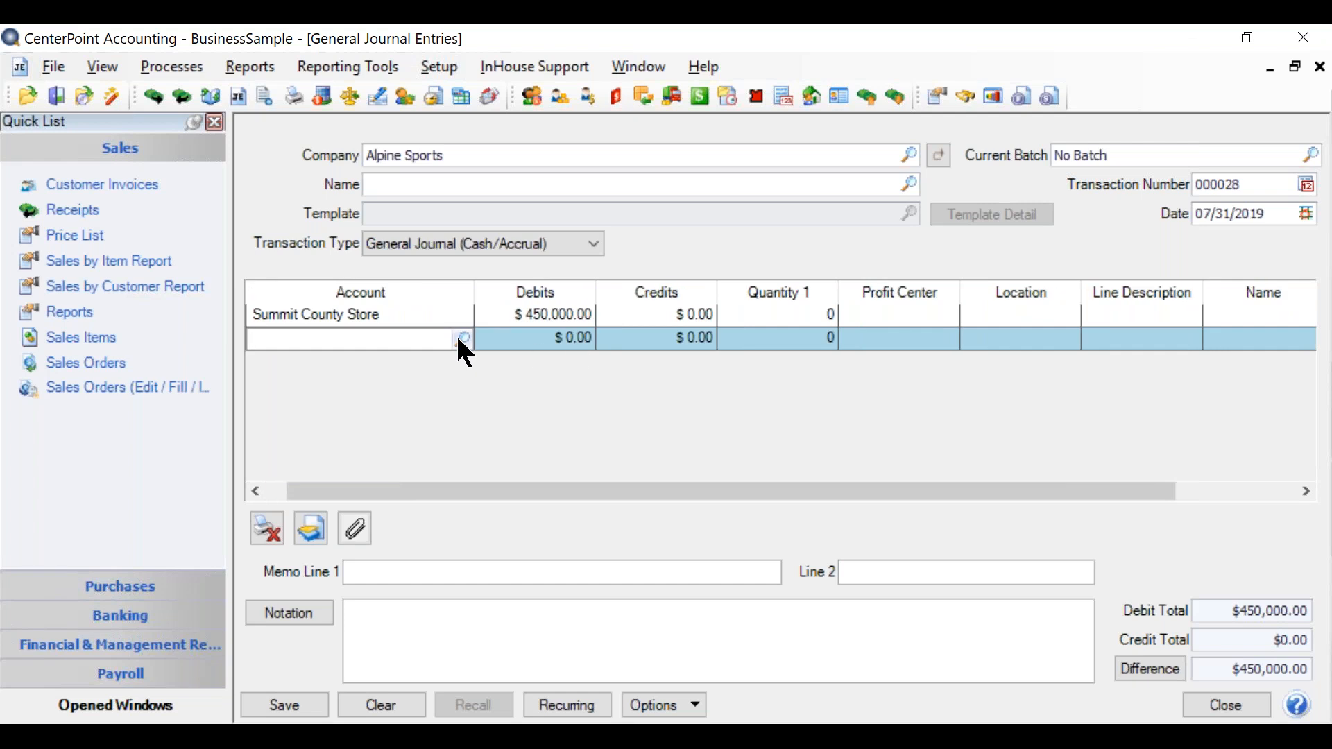
# Step: Create a new account from the second line's account lookup, named Summity County Store Loan with type Liabilities
pyautogui.click(457, 338)
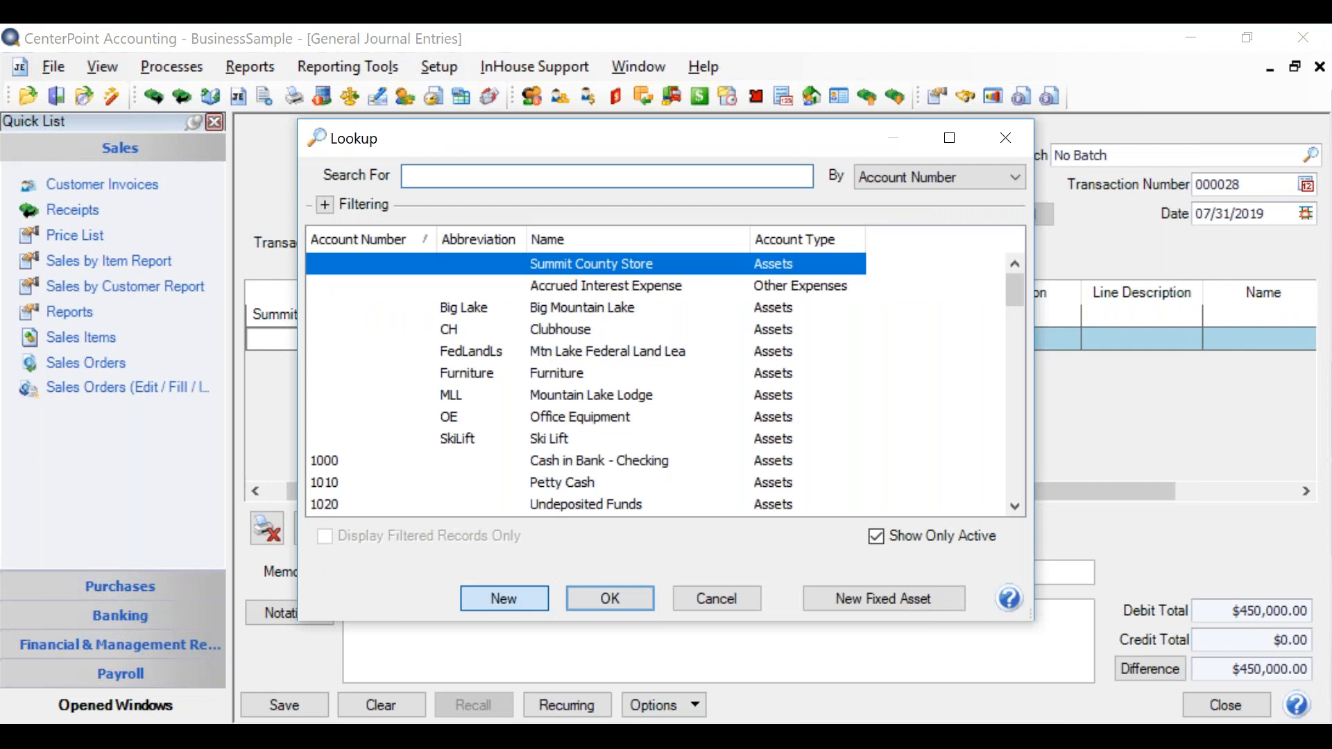
pyautogui.click(504, 597)
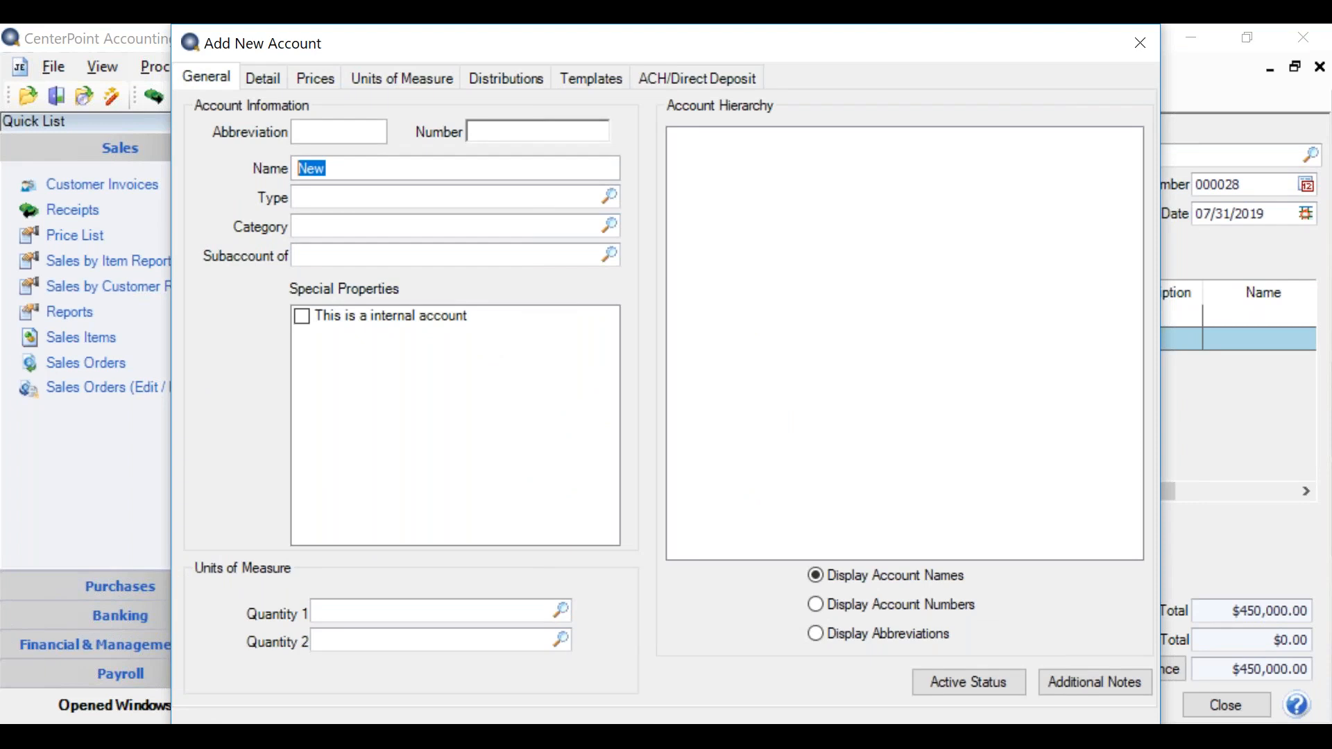
pyautogui.write('Summity County Store Loan')
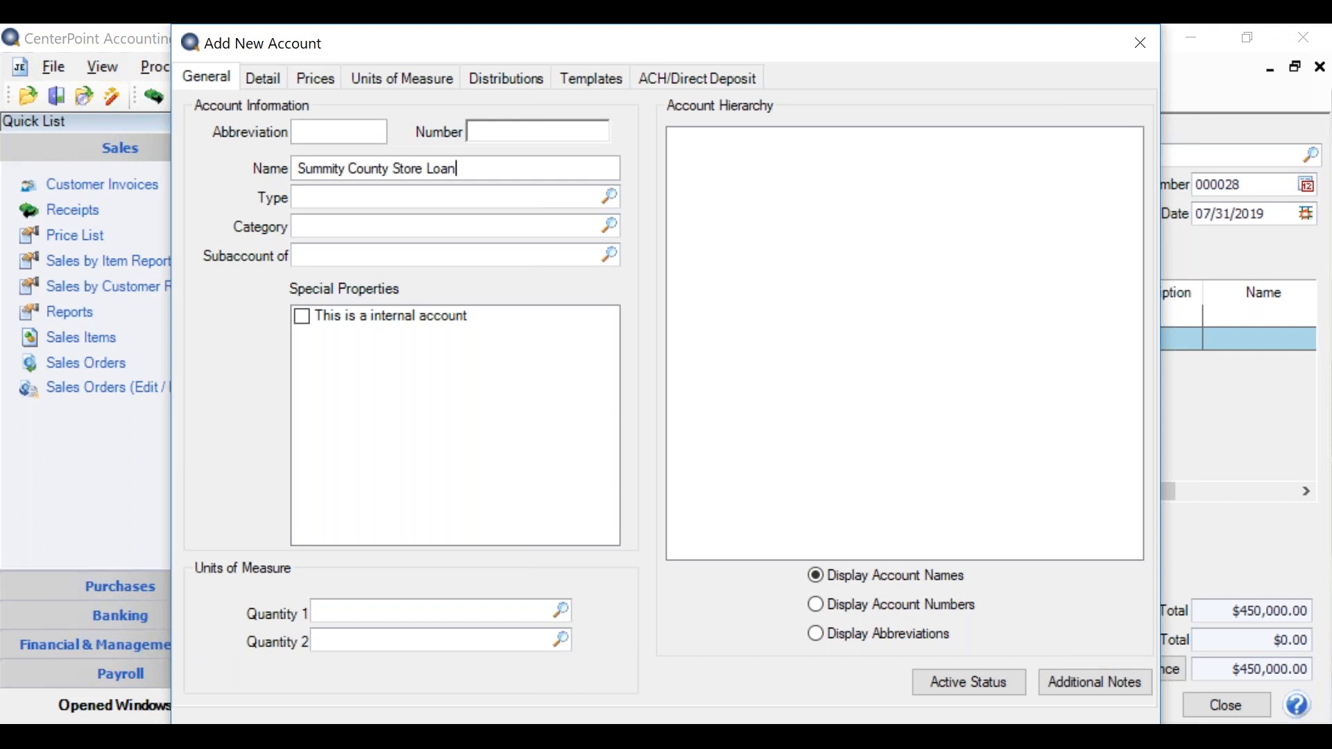
pyautogui.press('Tab')
pyautogui.write('L')
pyautogui.press('Tab')
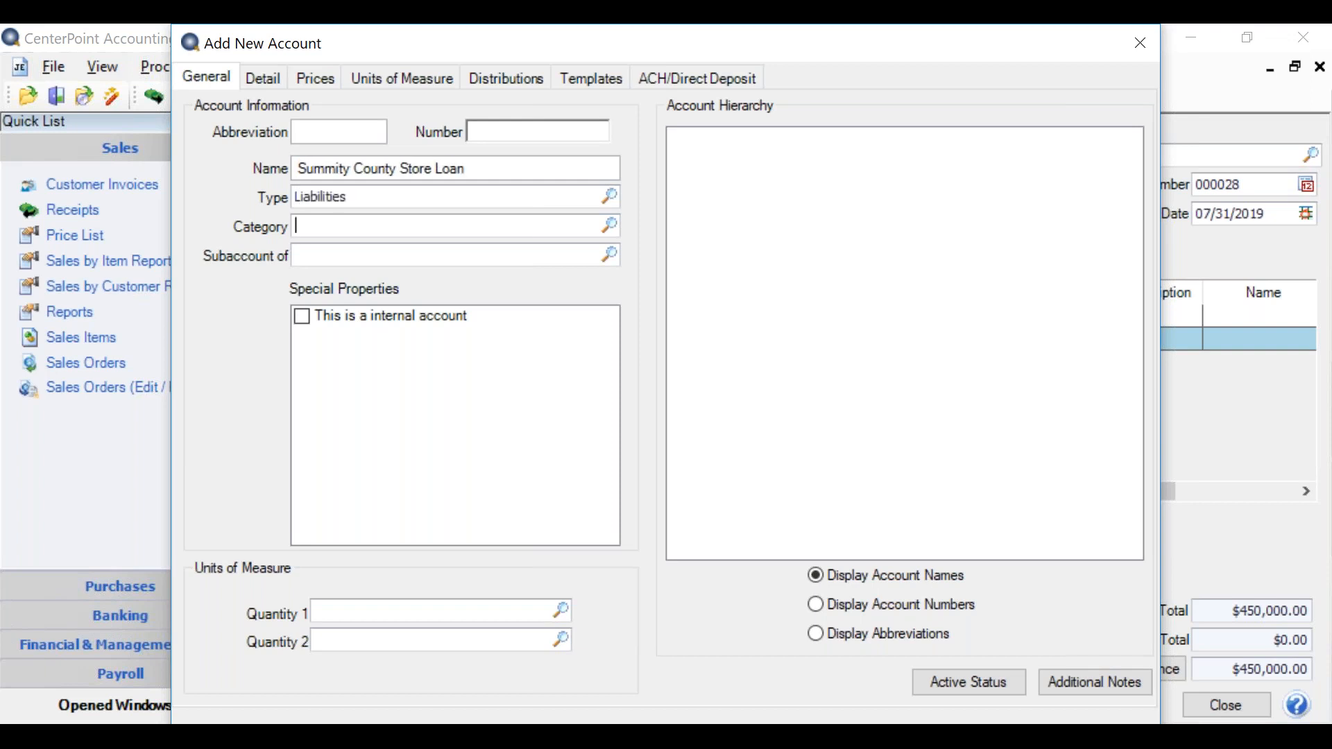
# Step: Set the loan account's category to Long Term Debt
pyautogui.click(607, 225)
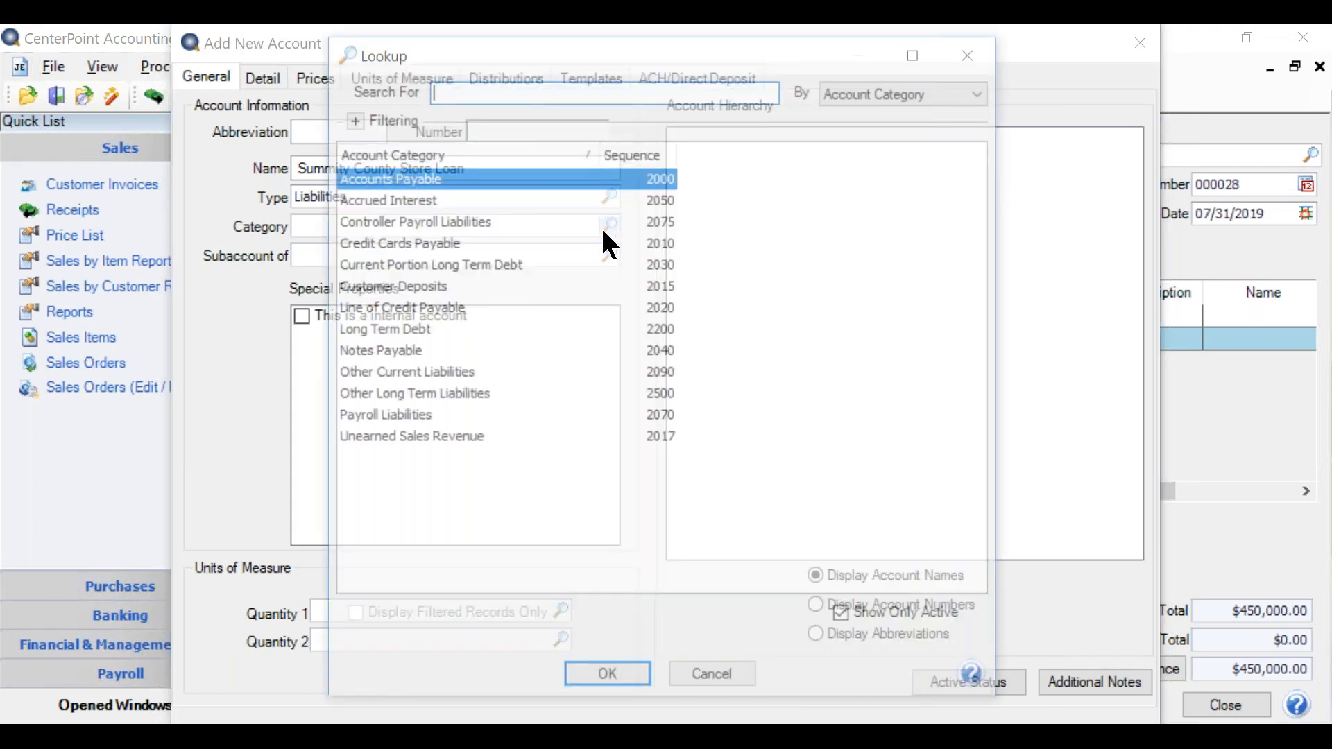
pyautogui.click(405, 331)
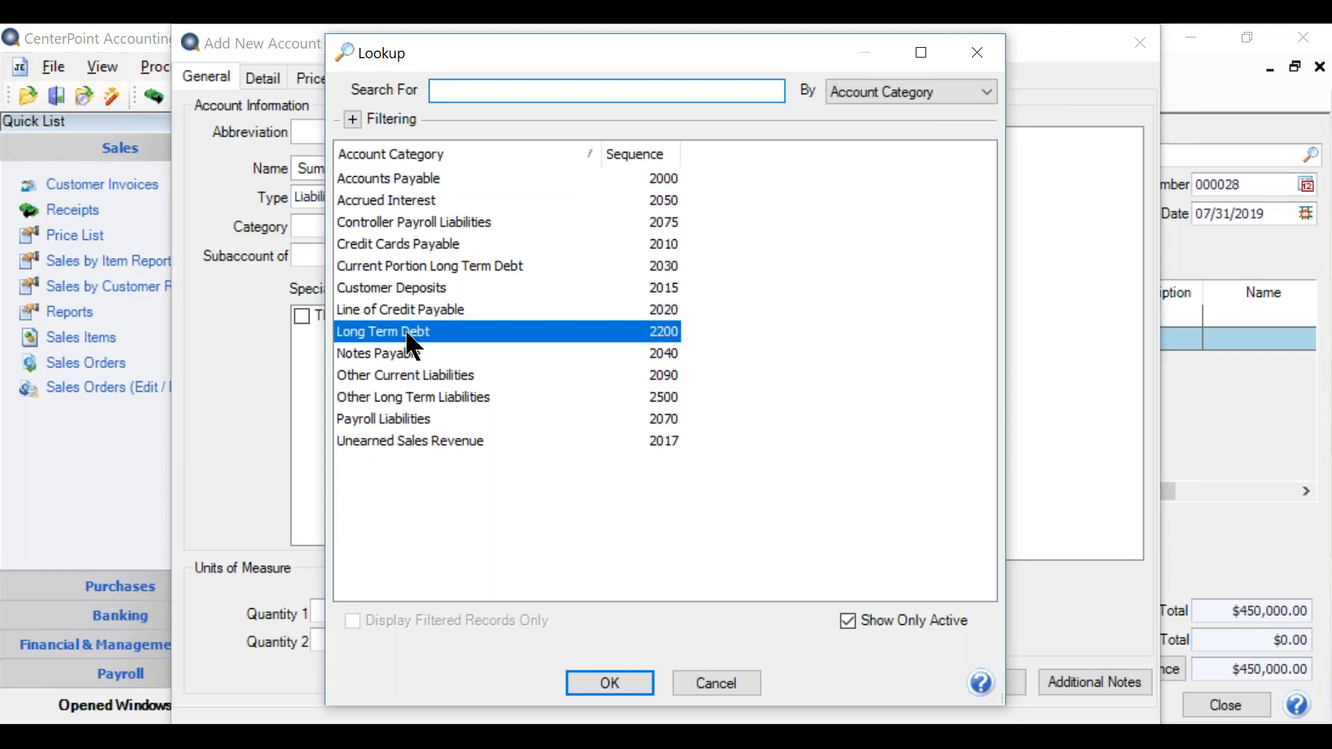
pyautogui.click(610, 687)
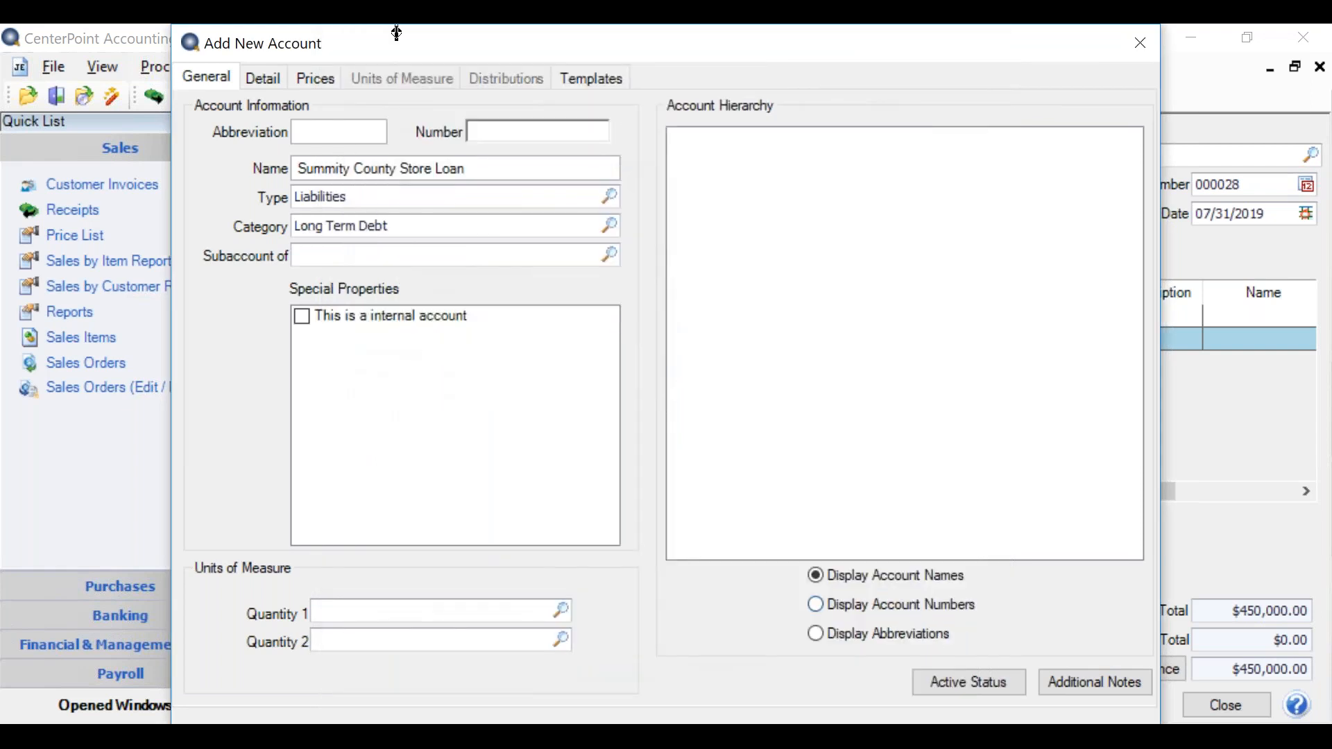
# Step: Choose Alpine Credit Company as the lender in the loan account's details
pyautogui.click(270, 95)
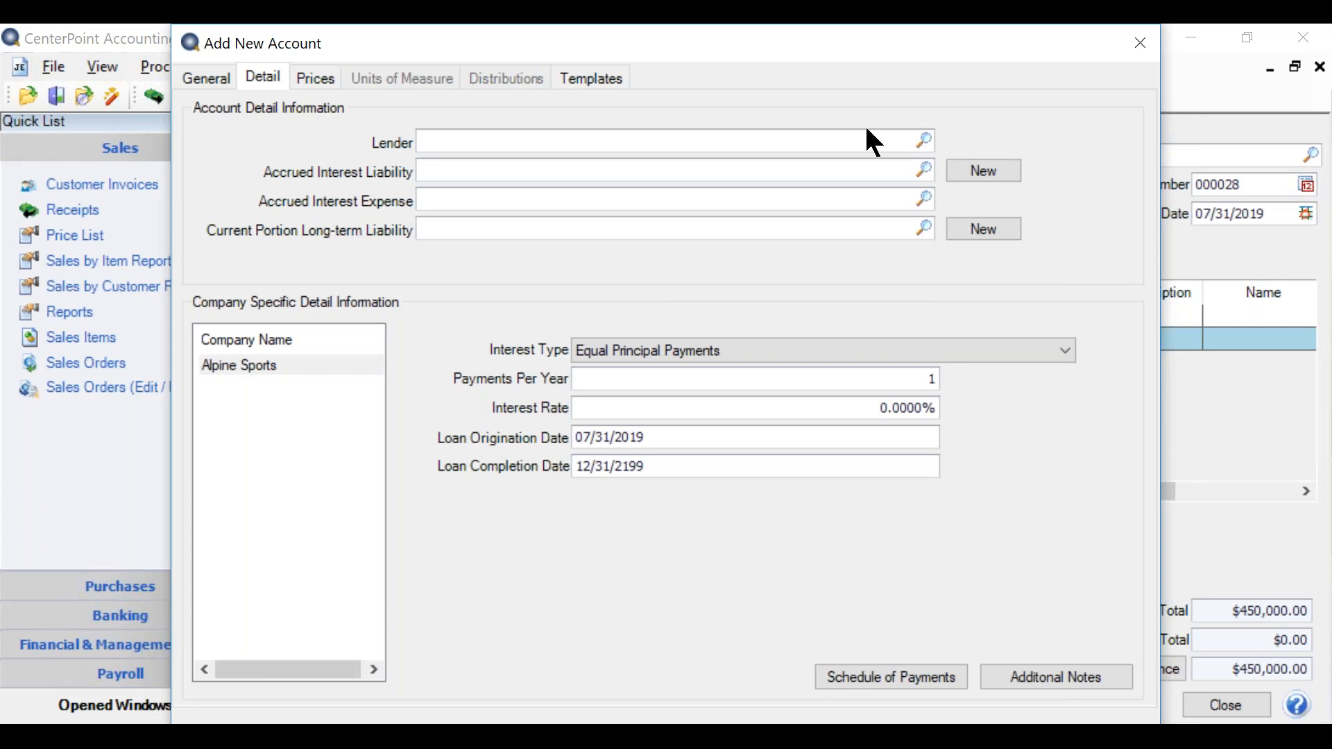
pyautogui.write('alp')
pyautogui.press('Tab')
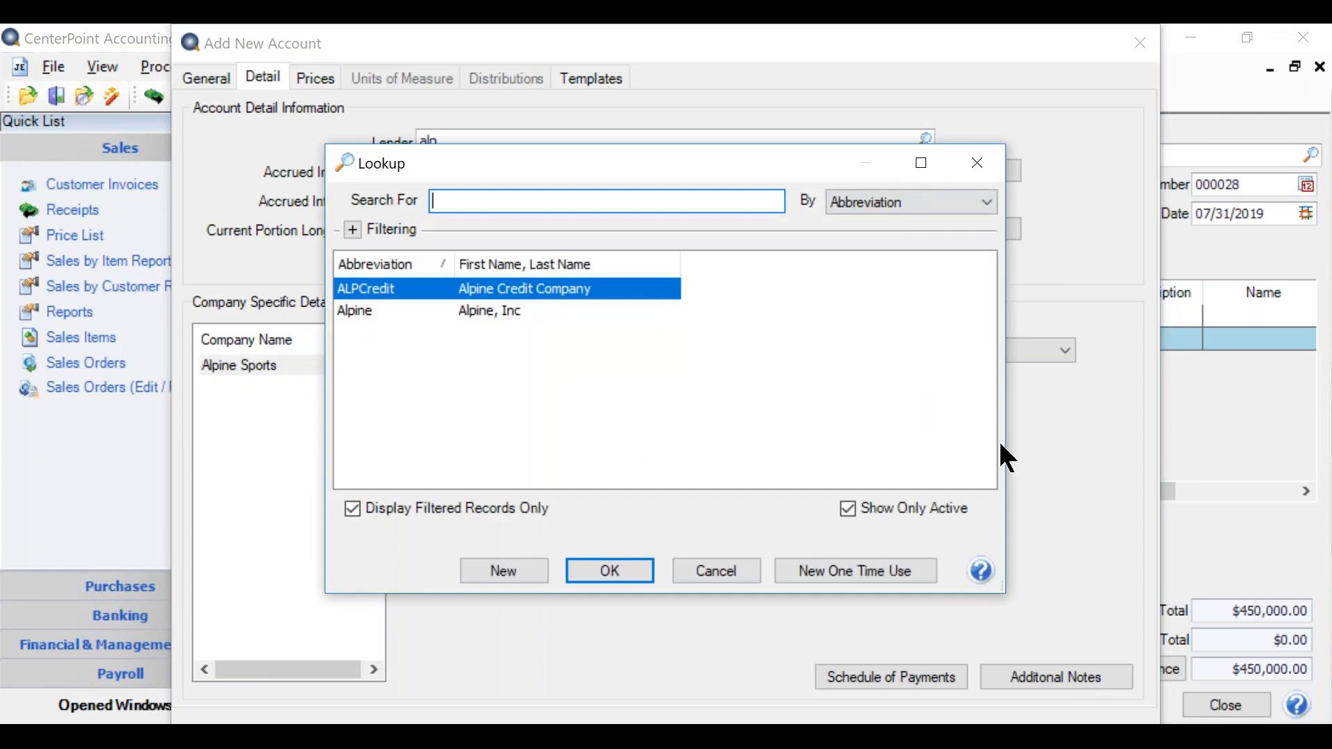
pyautogui.click(590, 562)
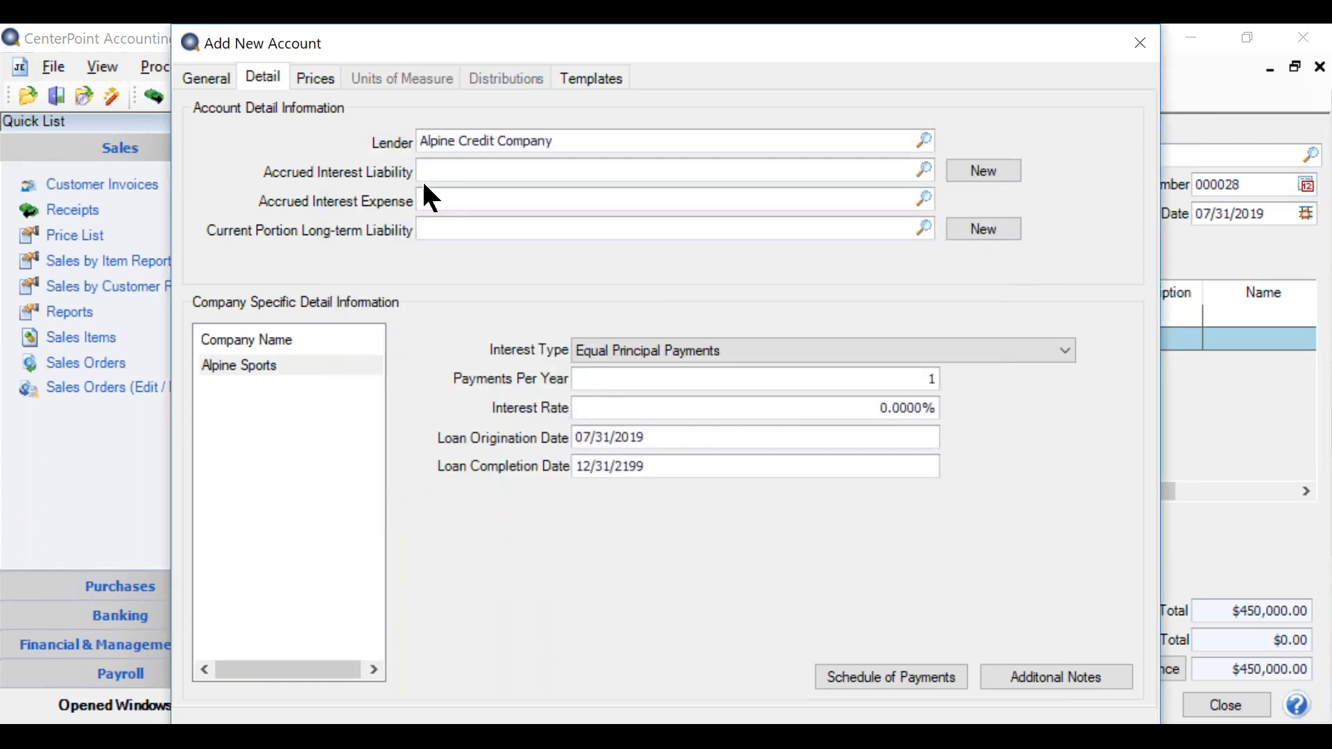
# Step: Create a new accrued interest liability account for the loan and select Accrued Interest Expense as its accrued interest expense account
pyautogui.click(444, 172)
pyautogui.click(989, 173)
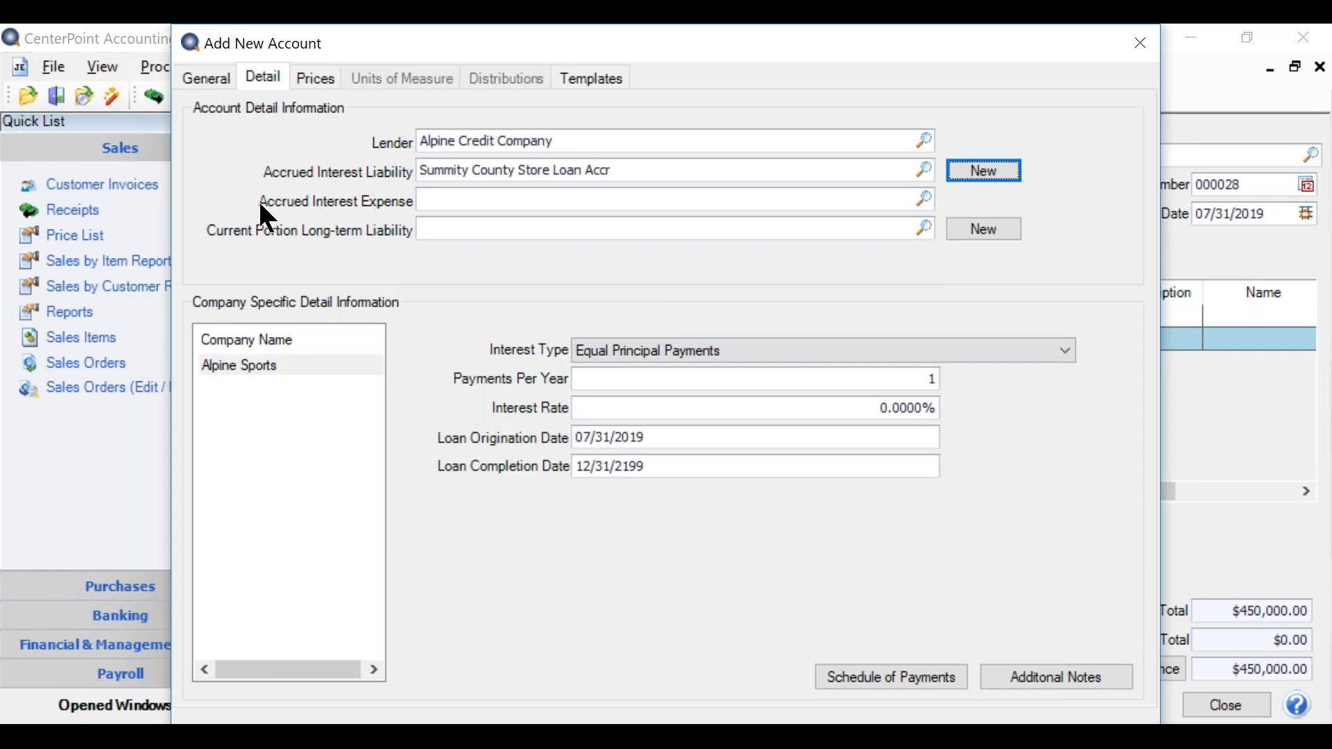
pyautogui.click(922, 202)
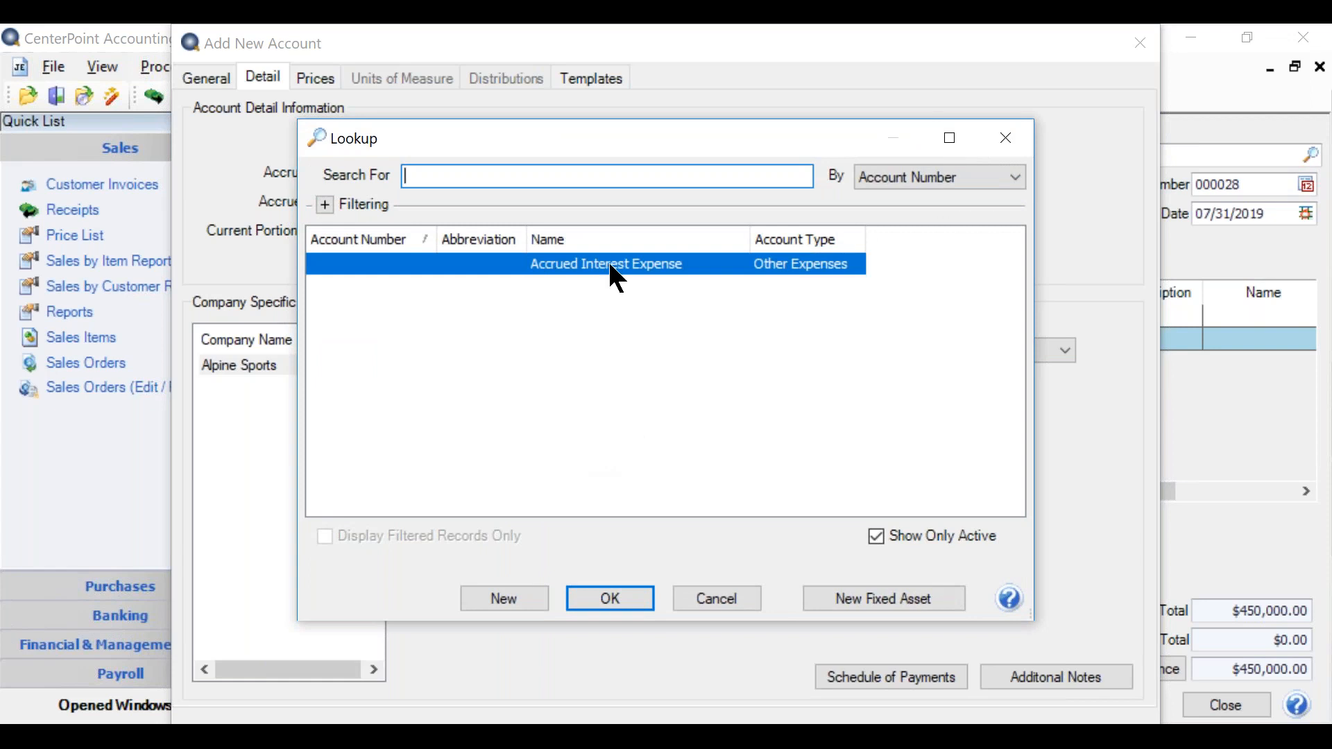
pyautogui.click(615, 263)
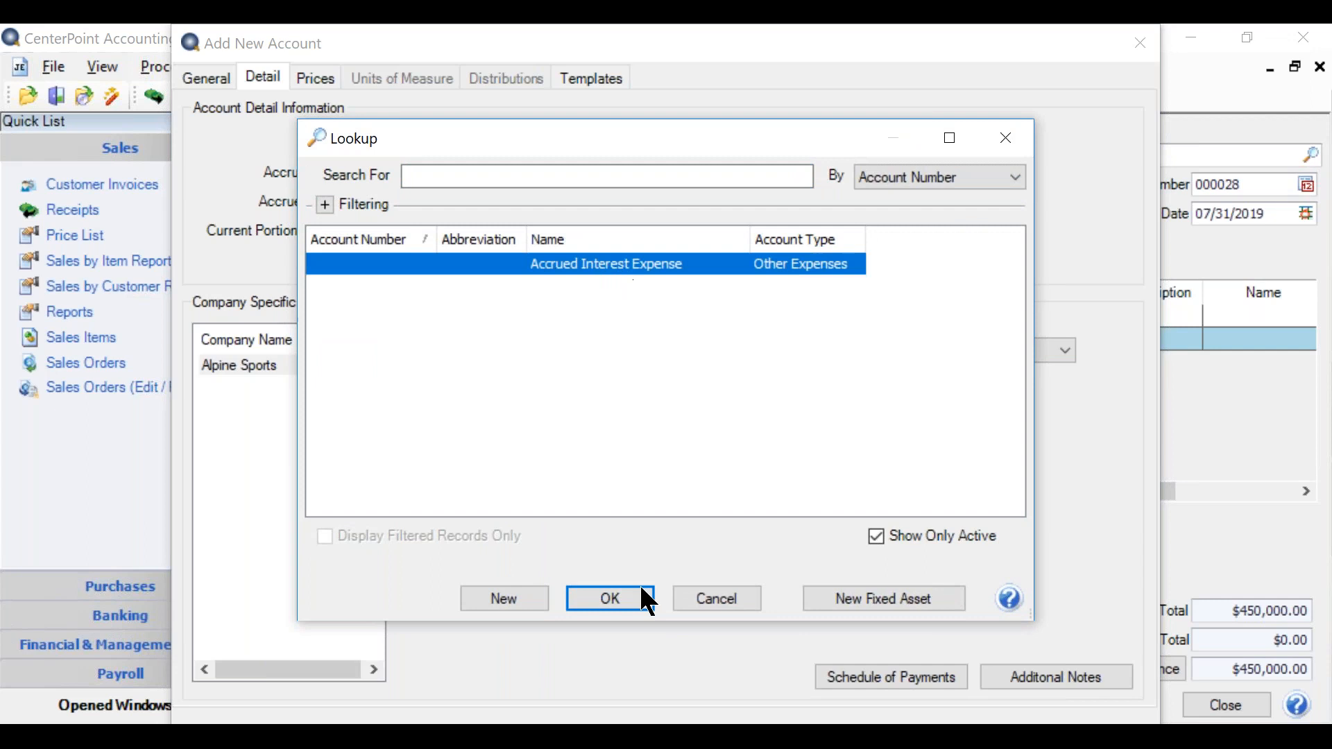
pyautogui.click(596, 602)
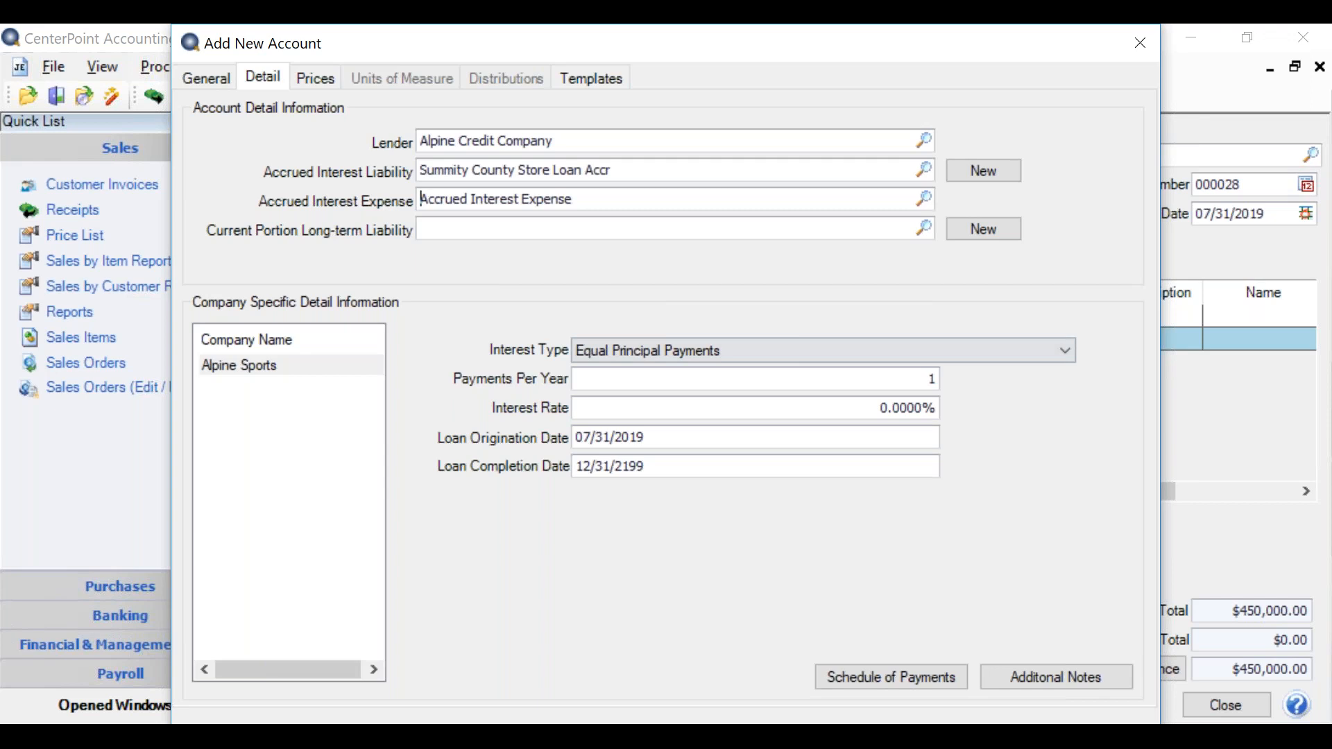
# Step: Set the loan's interest type to Equal Total Payments and its interest rate to 4.9%
pyautogui.click(963, 350)
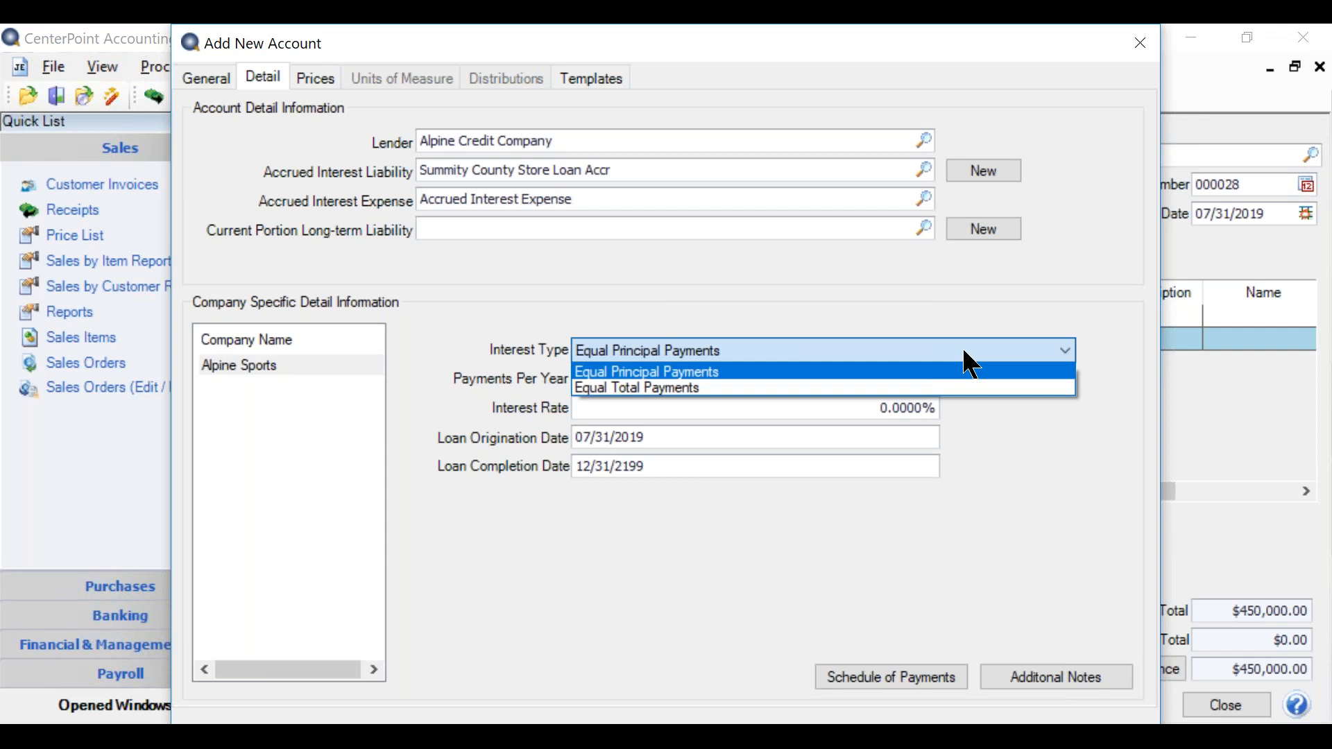
pyautogui.click(792, 387)
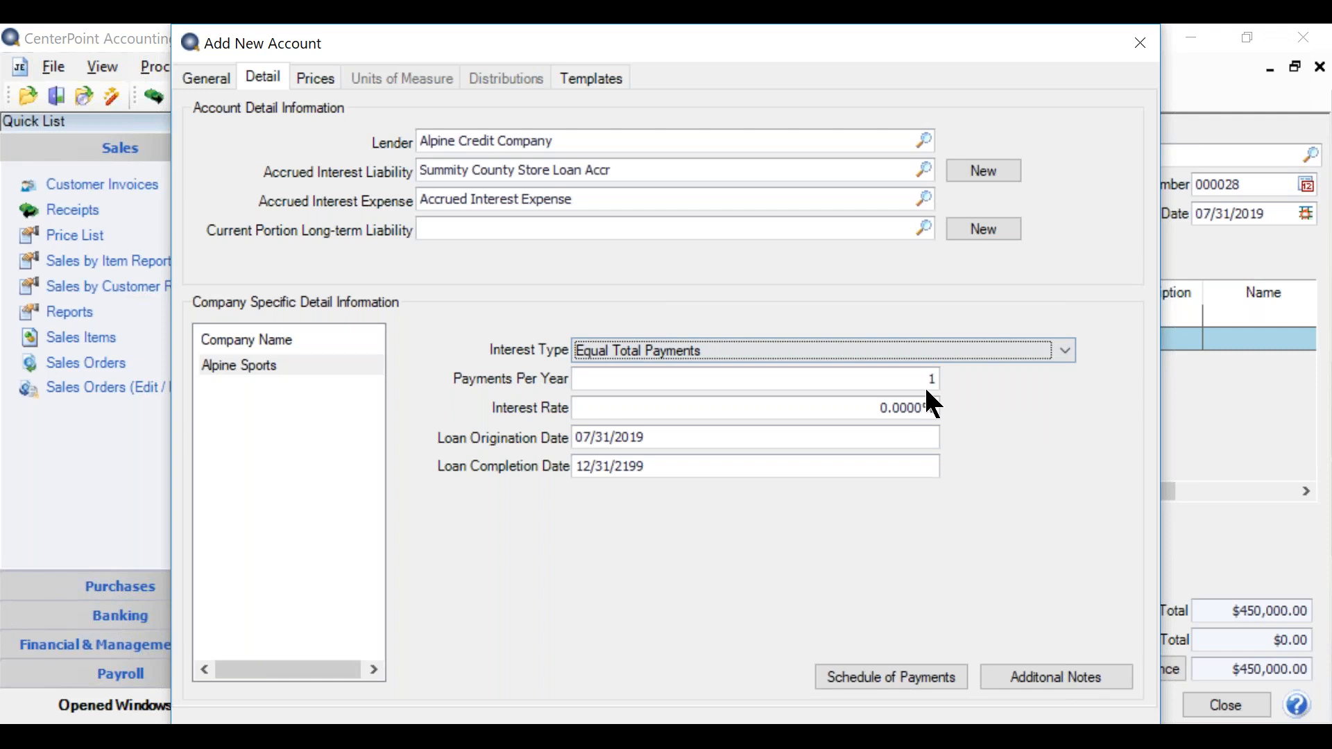
pyautogui.click(744, 408)
pyautogui.write('4')
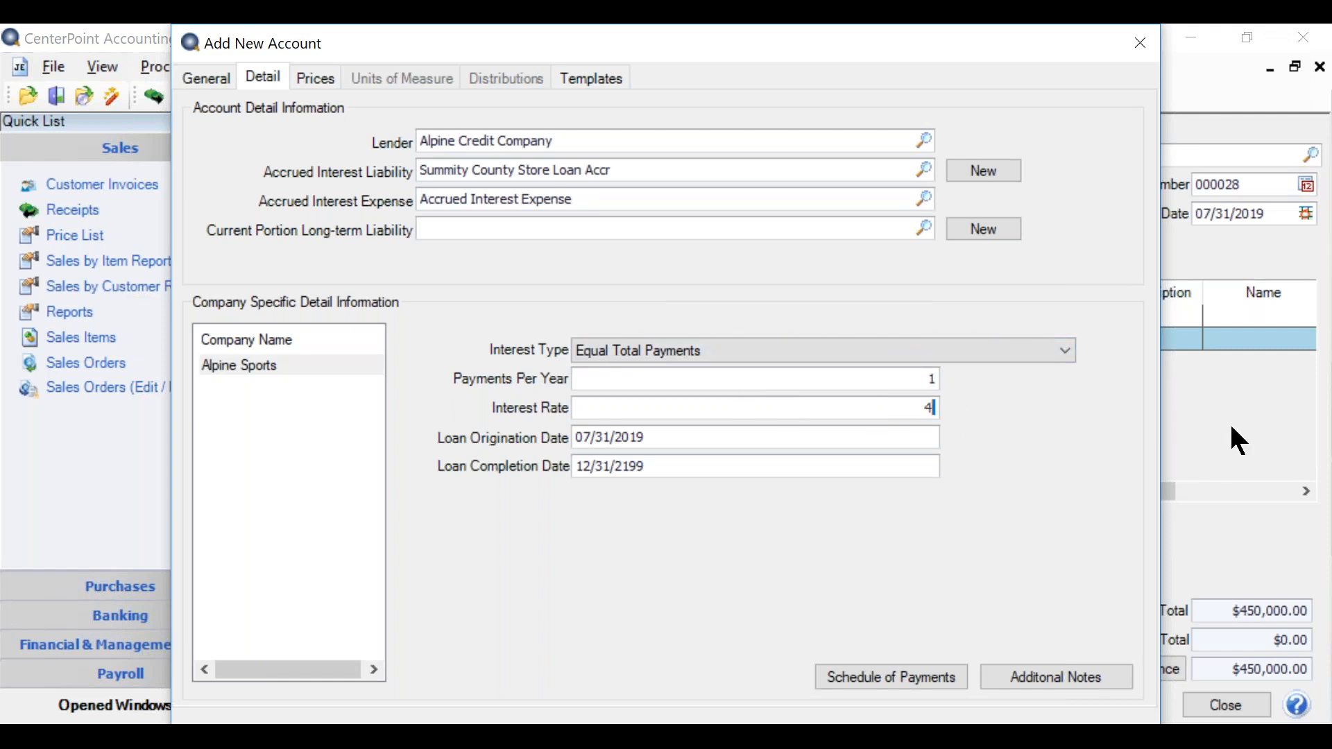
pyautogui.write('.9')
pyautogui.press('Tab')
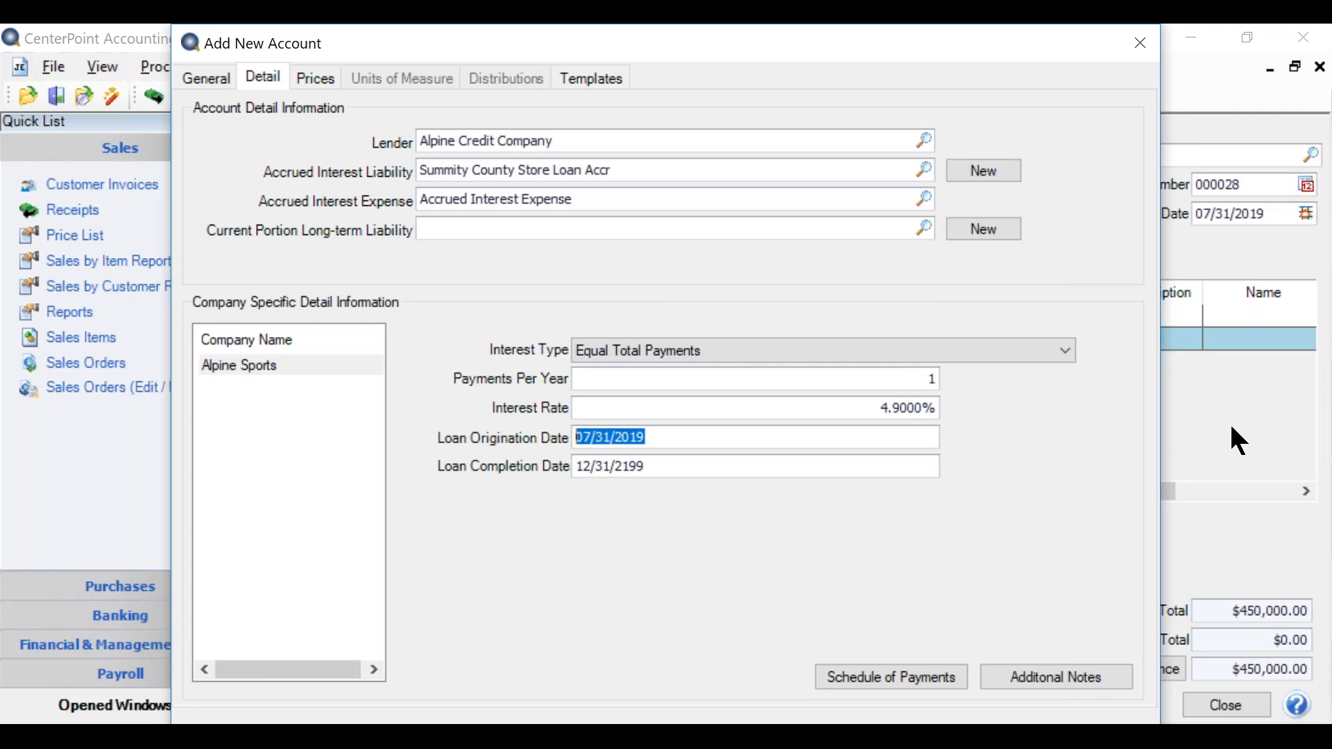
# Step: Set the loan origination date to 06/30/2019 and the completion date to 06/30/2039, and save the new loan account
pyautogui.write('0630')
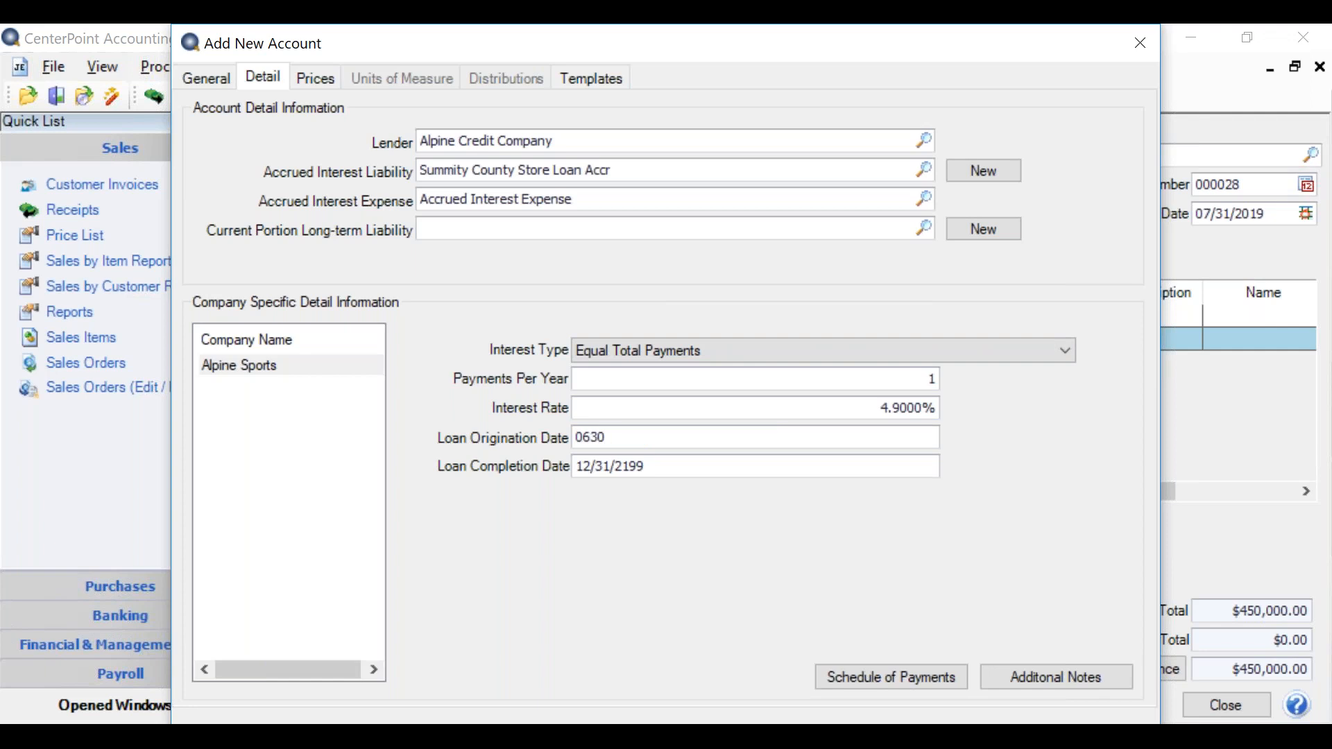
pyautogui.press('Tab')
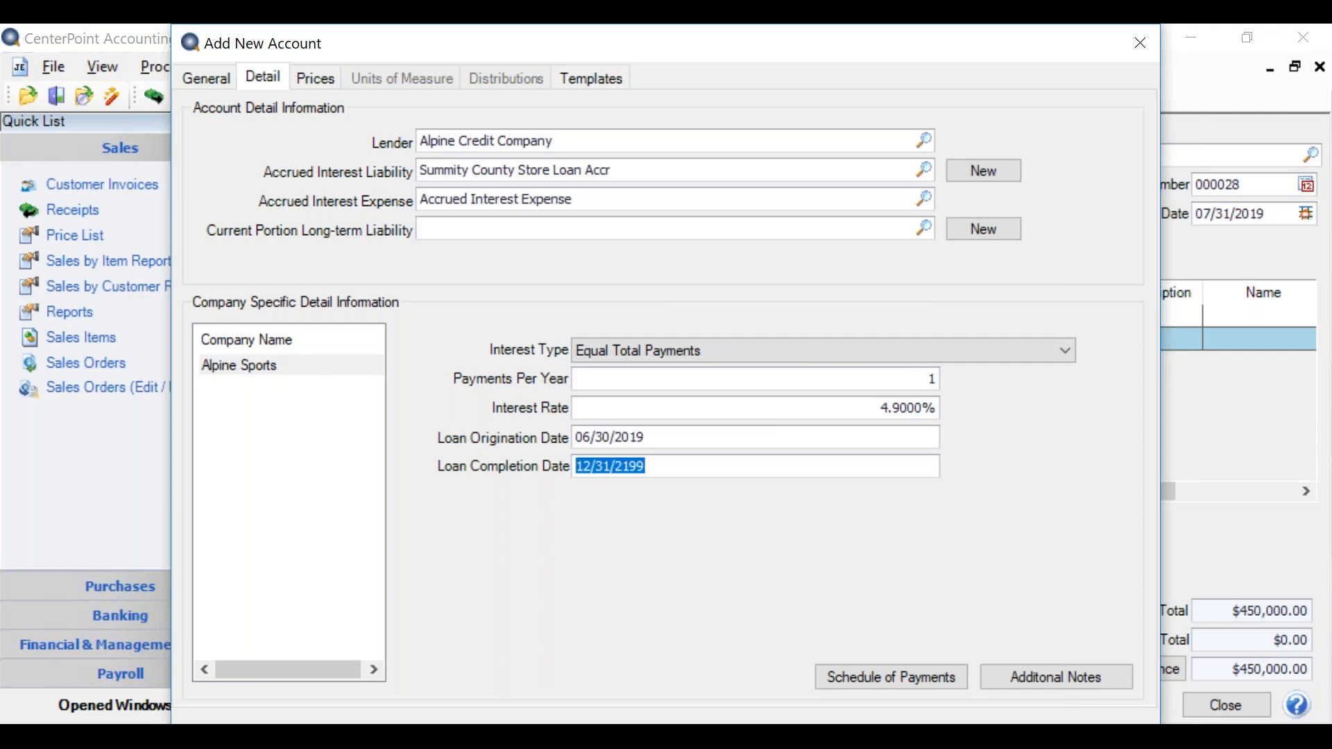
pyautogui.write('0')
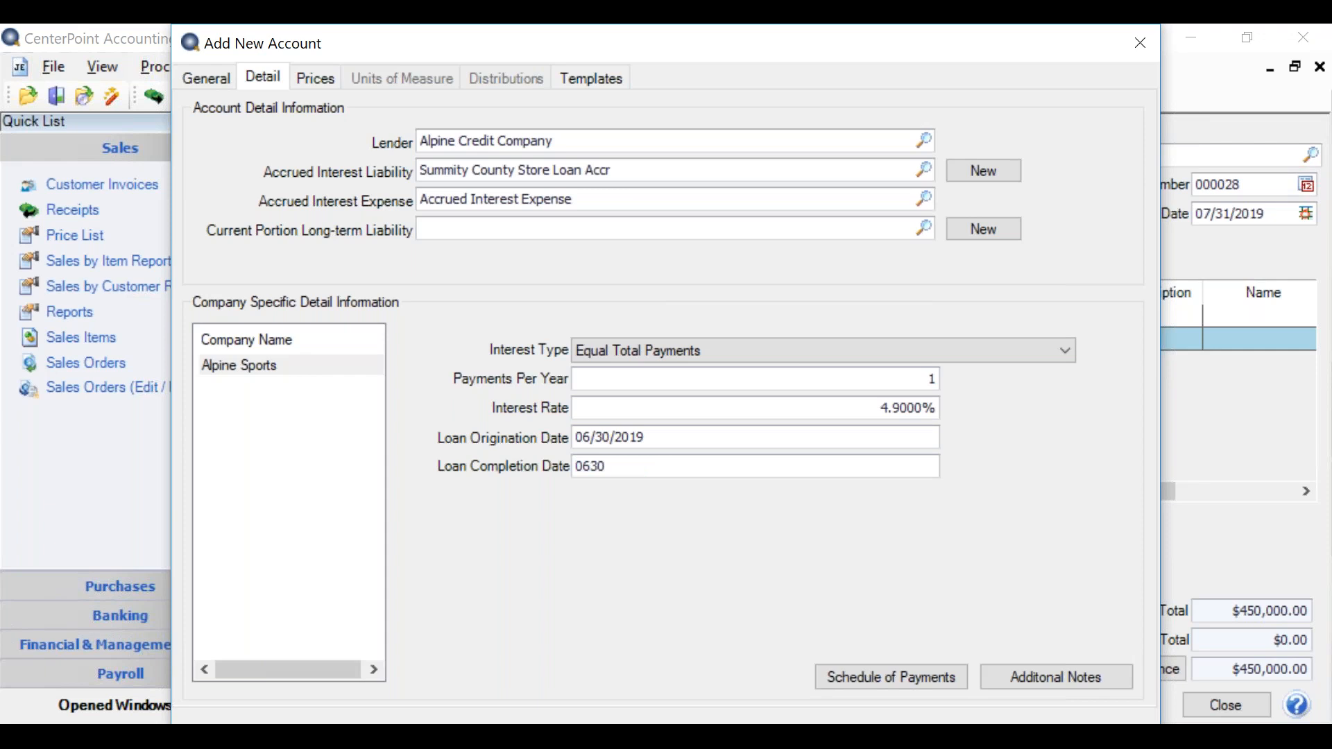
pyautogui.write('6/30/2039')
pyautogui.press('Tab')
pyautogui.hotkey('alt', 's')
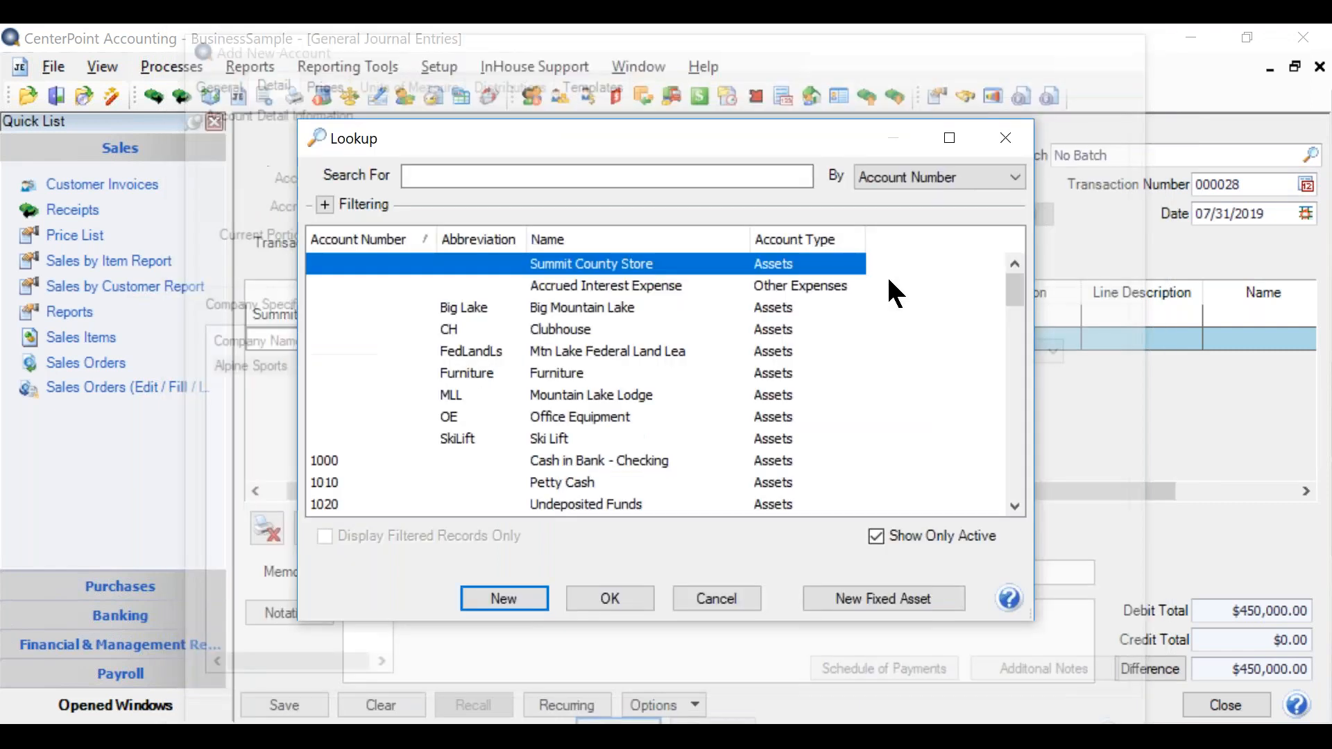
# Step: Add the new store loan account as the balancing $450,000 credit line, save the journal entry and close general journal entries
pyautogui.click(589, 601)
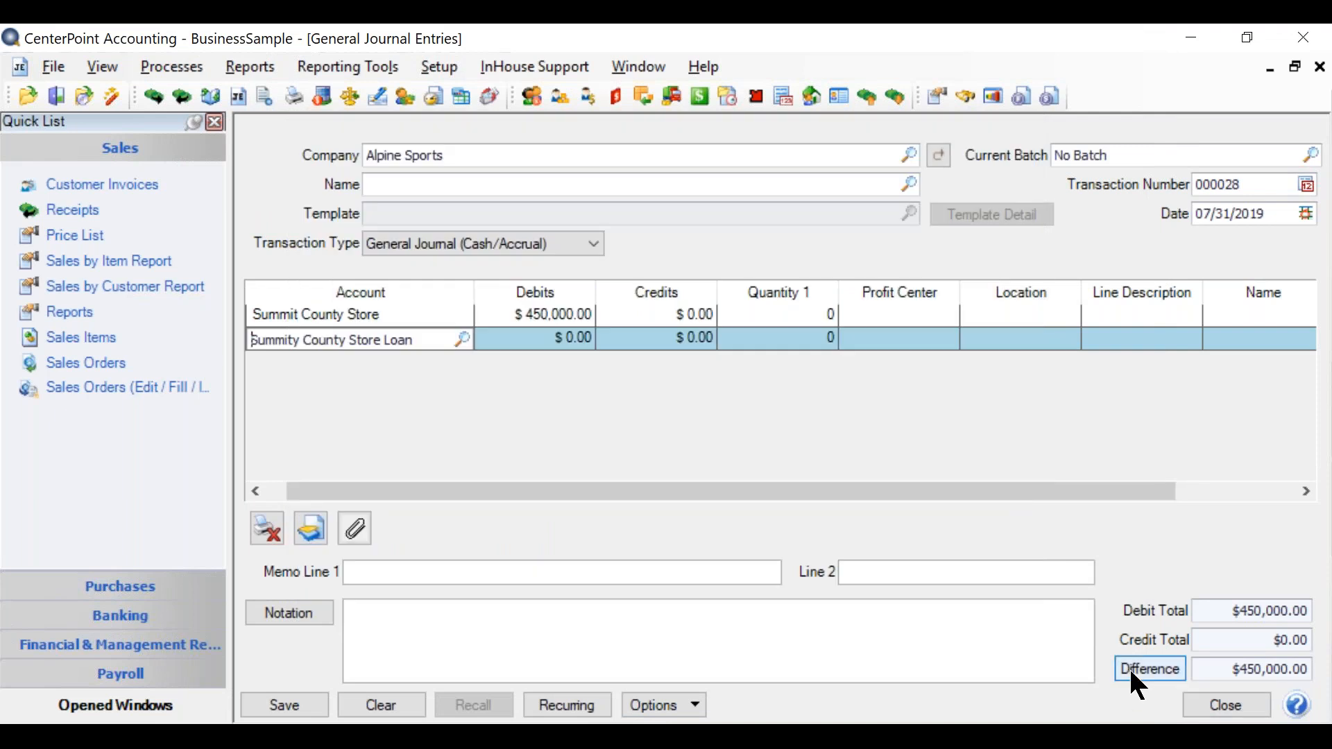
pyautogui.click(1129, 668)
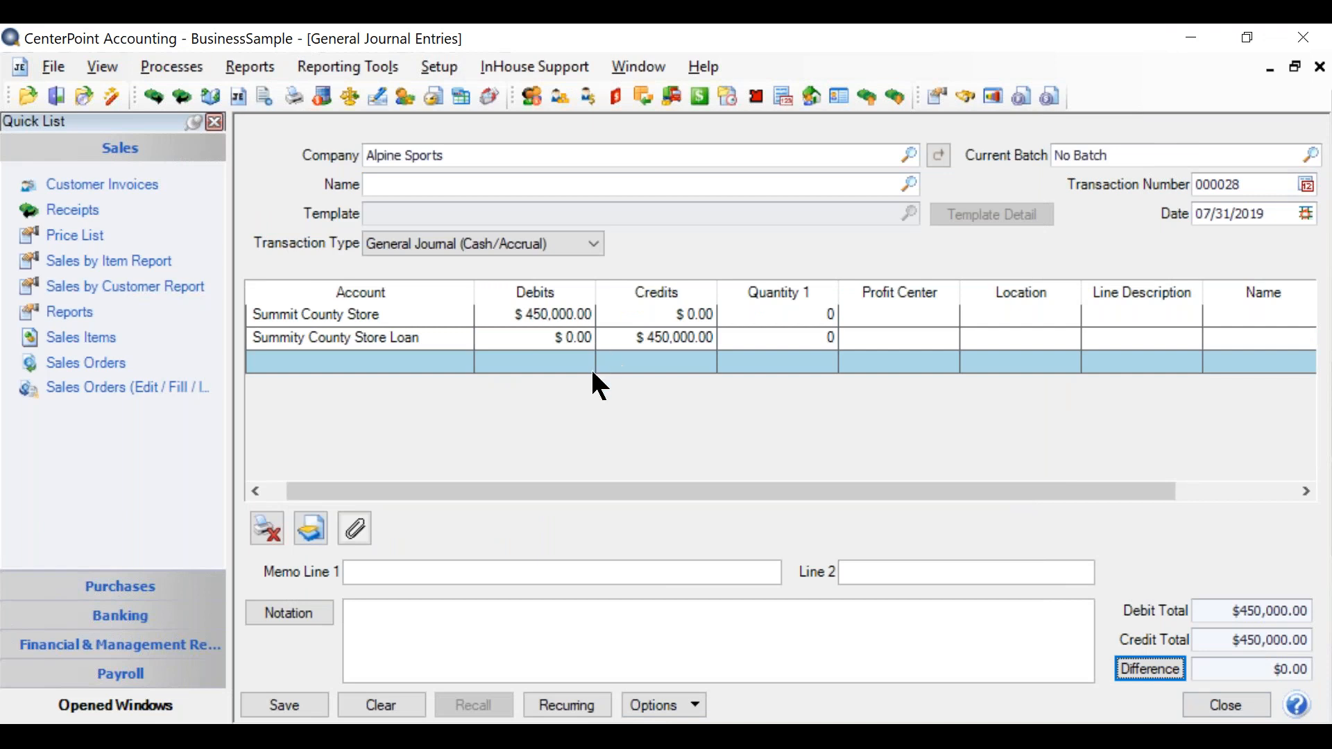
pyautogui.click(282, 706)
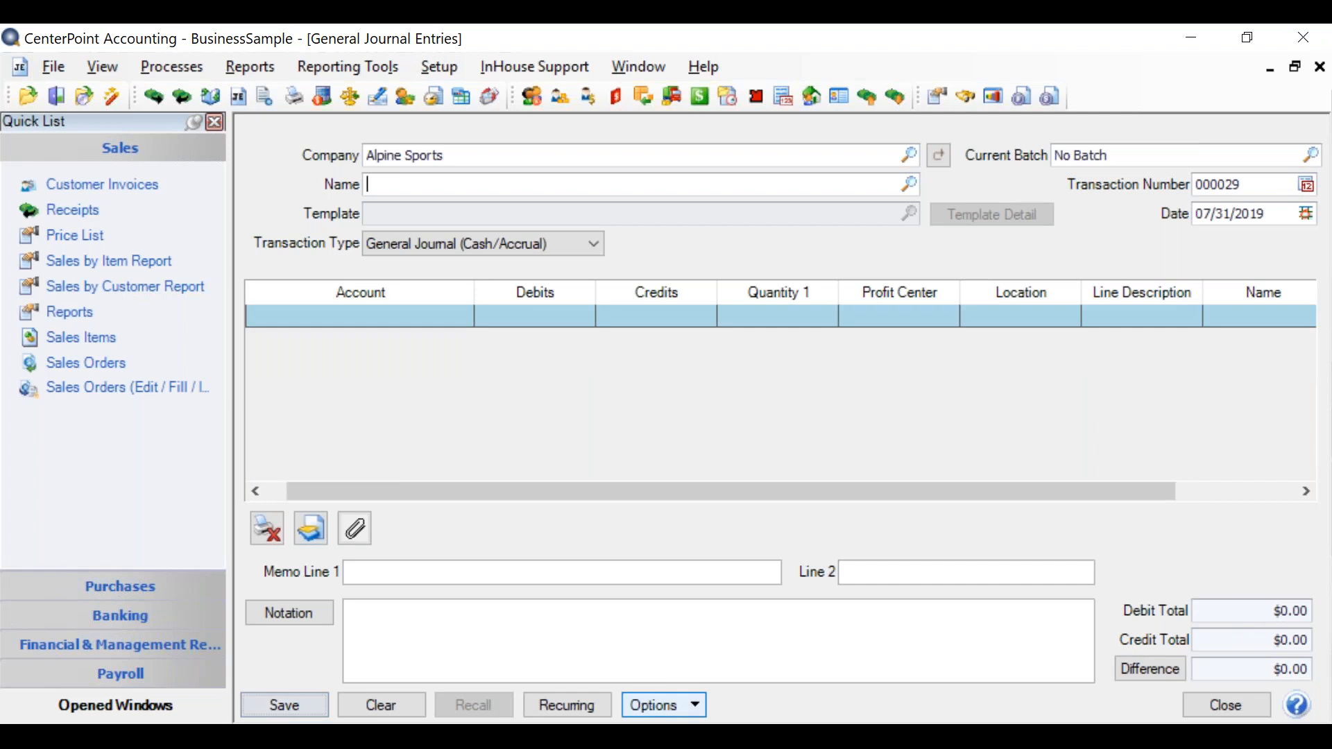
pyautogui.click(1224, 710)
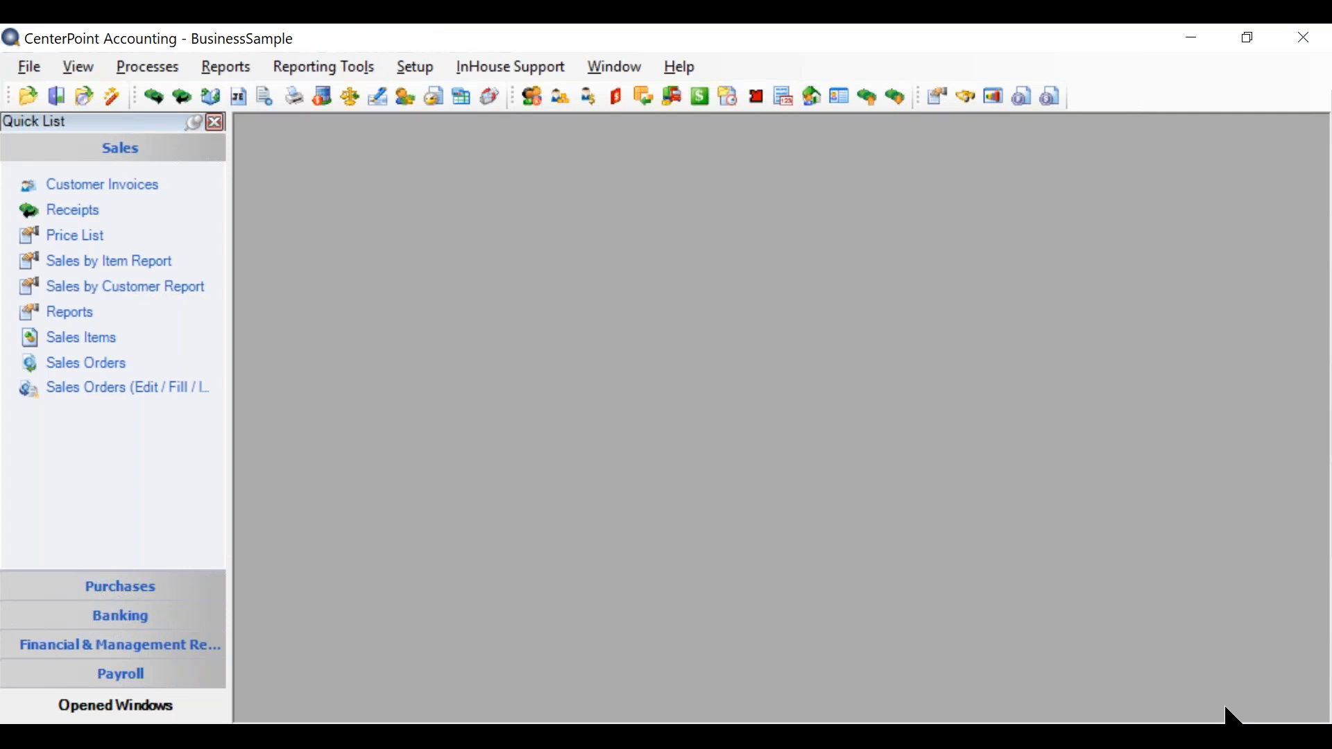
# Step: Start a new accrued interest transaction for Alpine Sports with the transaction date 07/01/2019
pyautogui.click(141, 67)
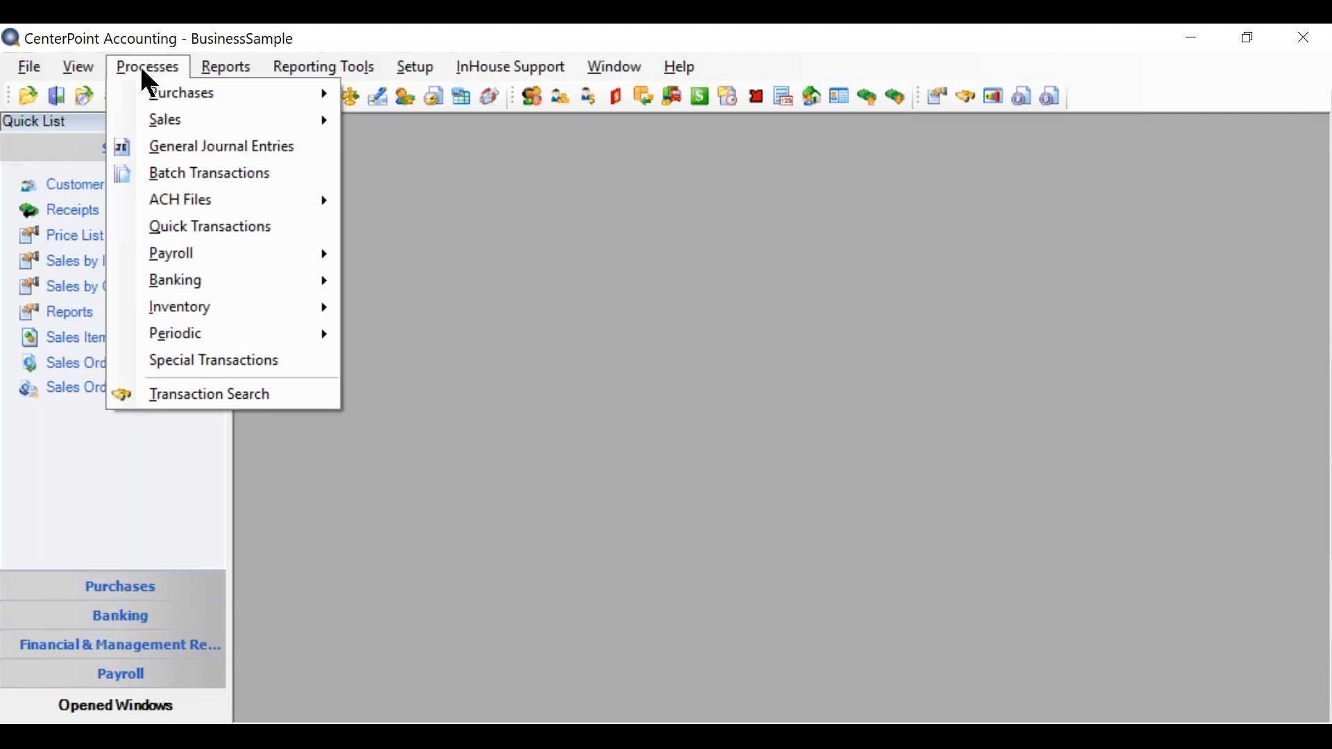
pyautogui.moveTo(154, 309)
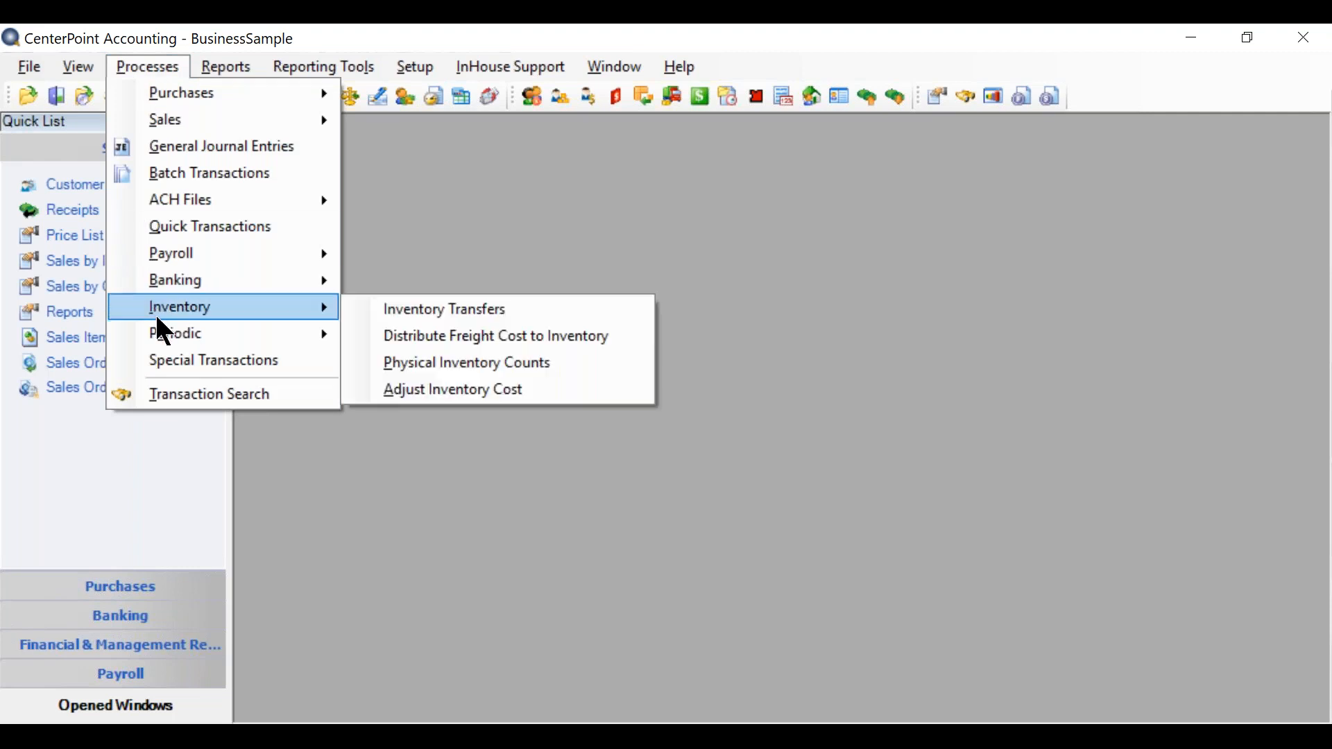
pyautogui.moveTo(166, 342)
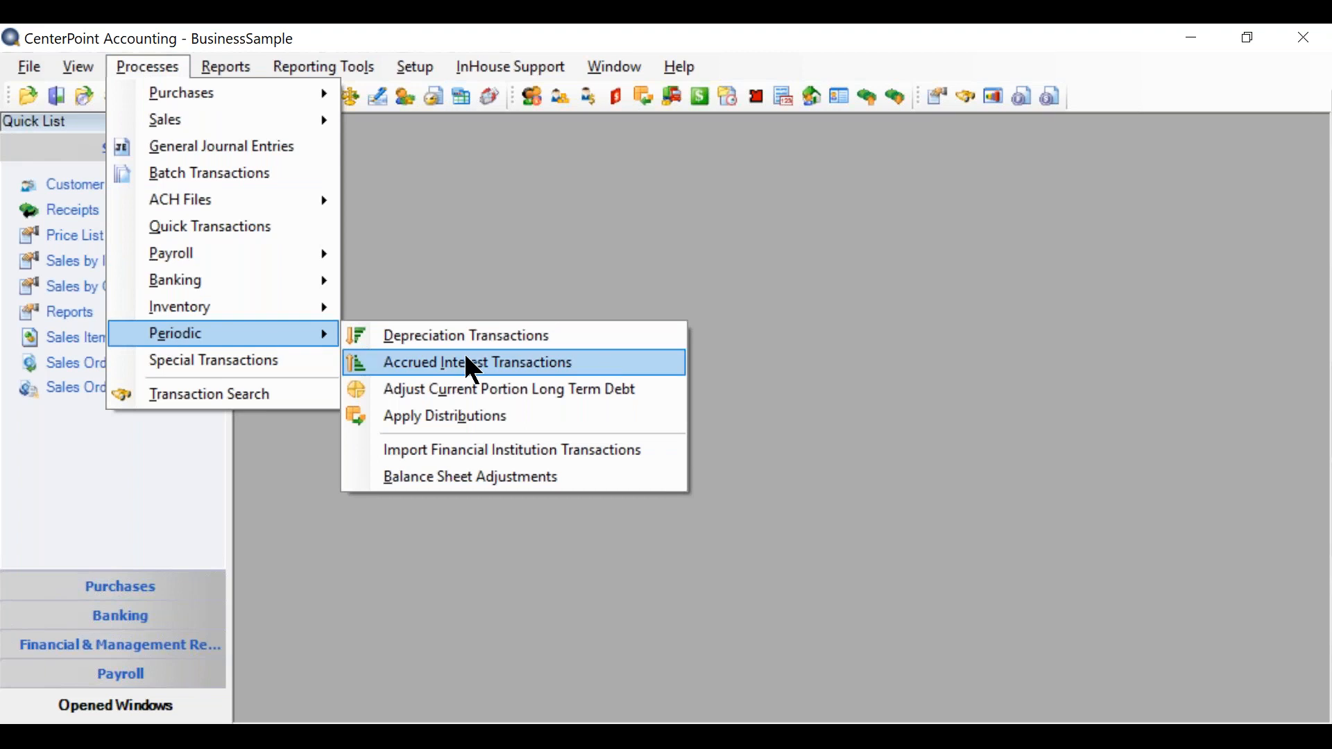
pyautogui.click(473, 370)
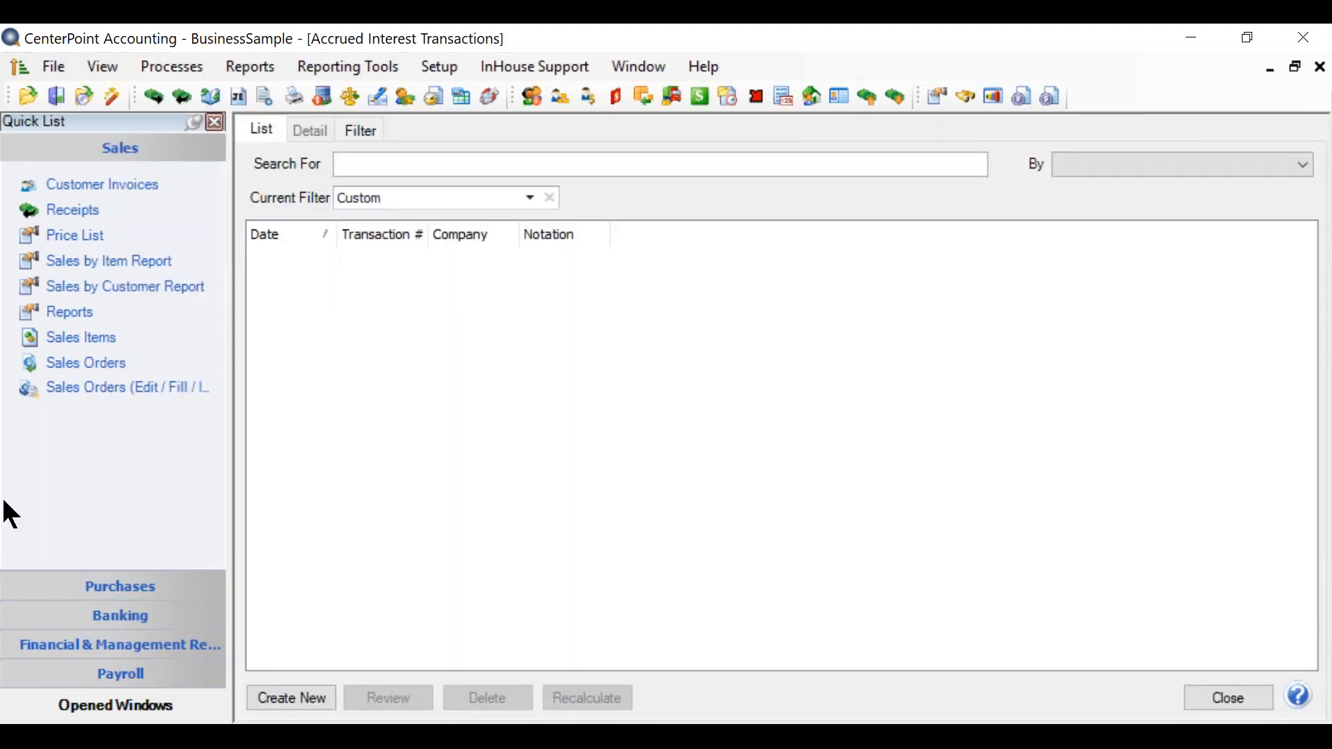
pyautogui.click(276, 697)
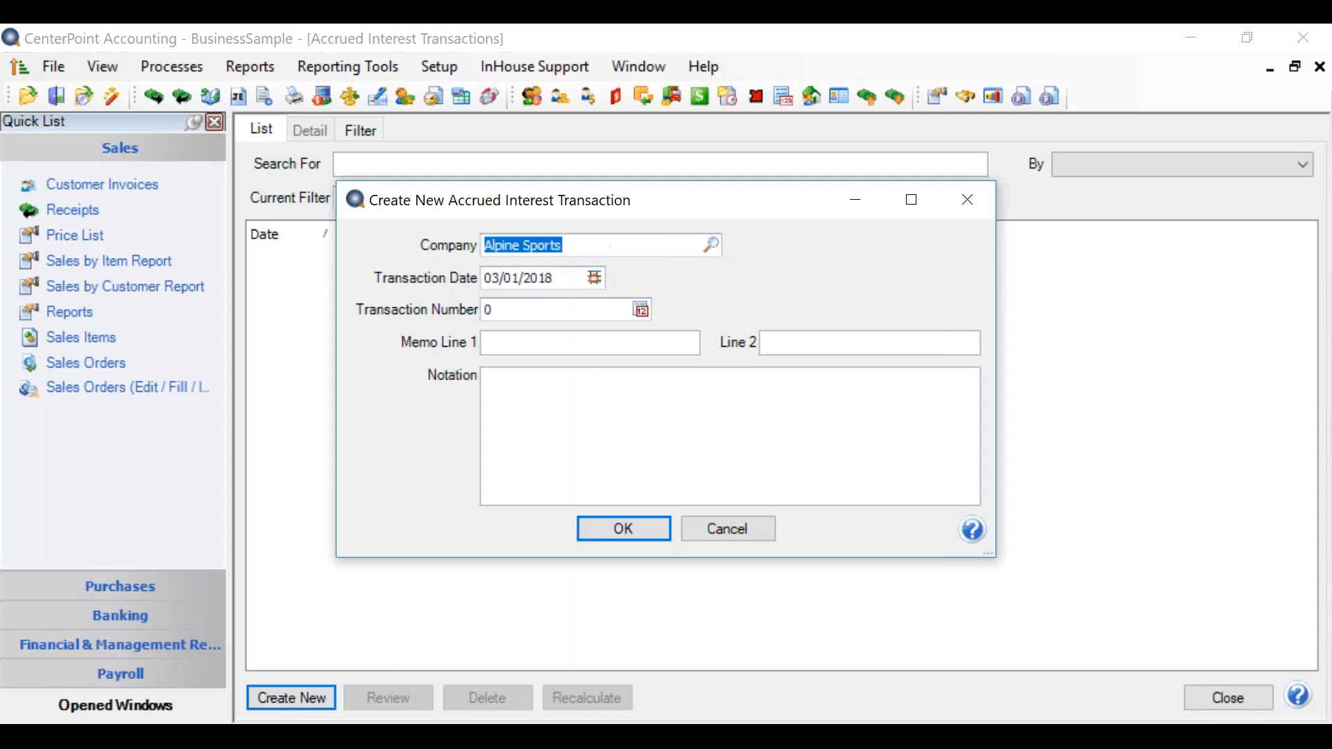
pyautogui.moveTo(562, 277); pyautogui.dragTo(309, 271)
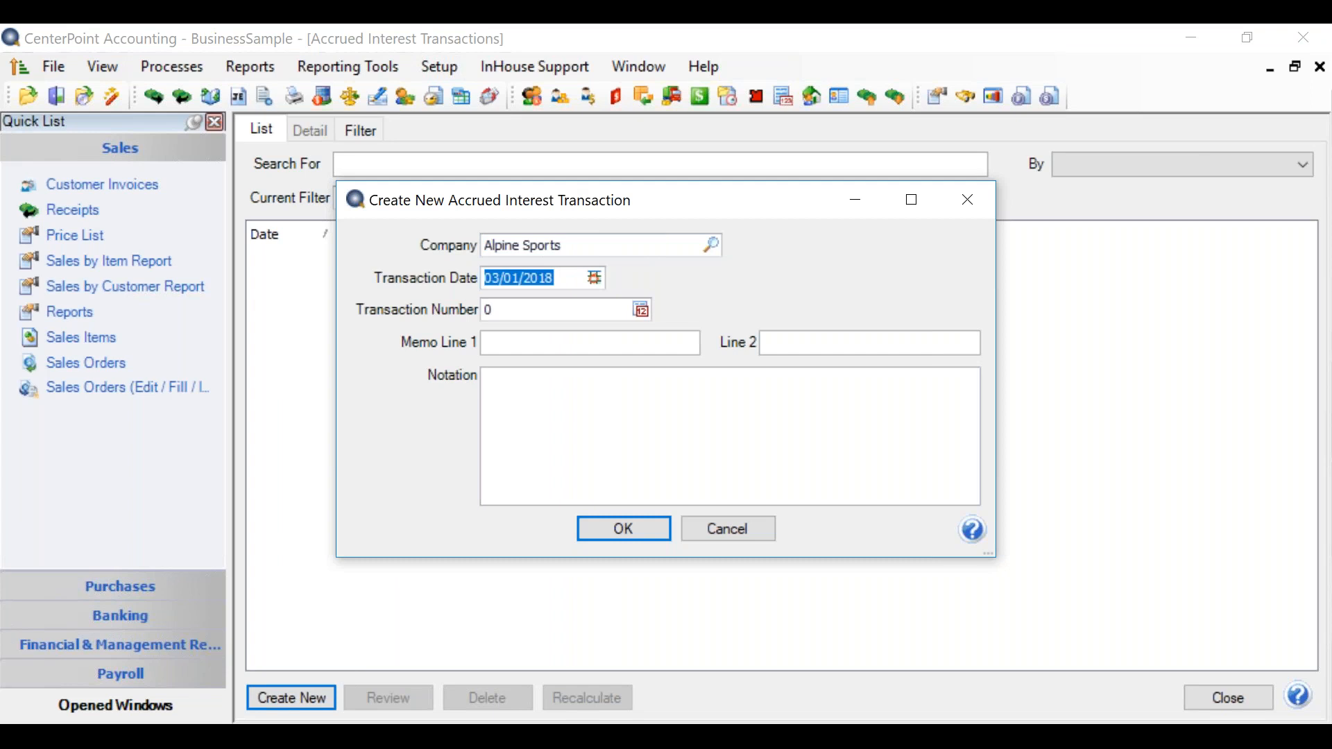
pyautogui.write('7')
pyautogui.press('BackSpace')
pyautogui.write('07/01')
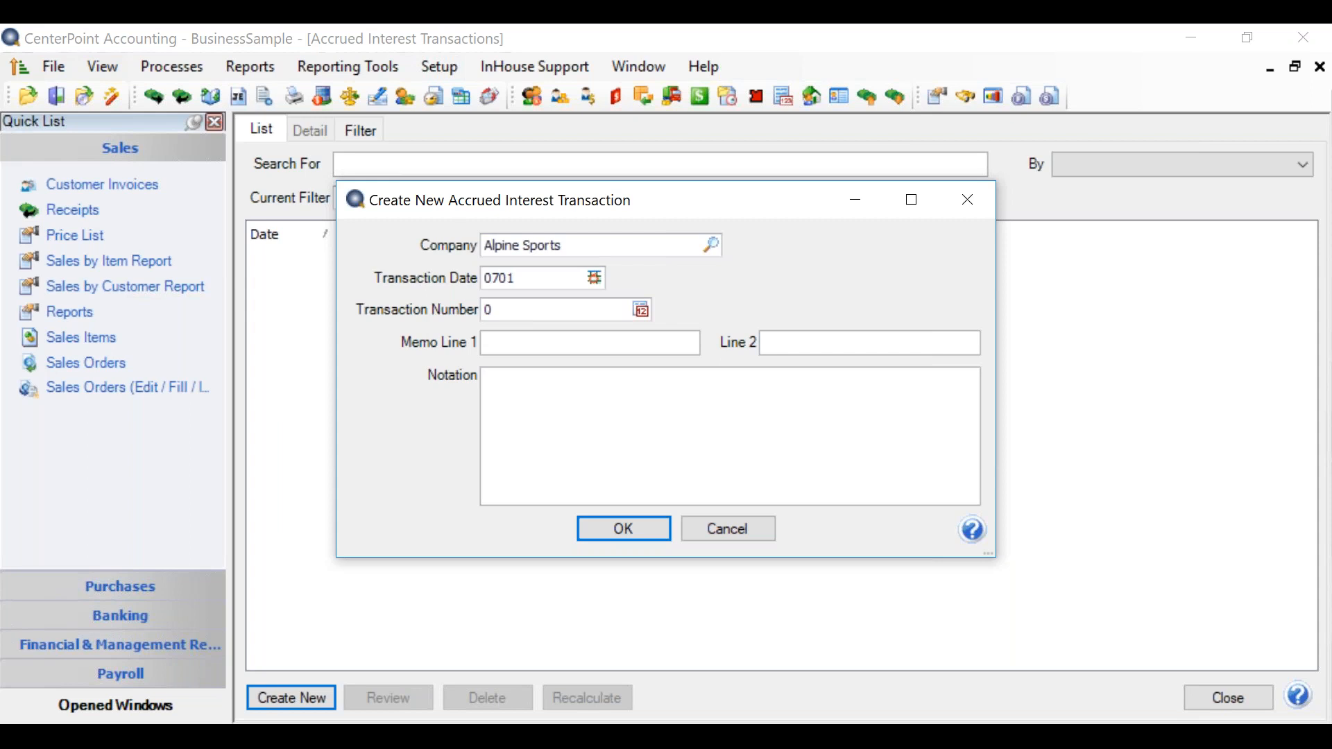
pyautogui.press('Tab')
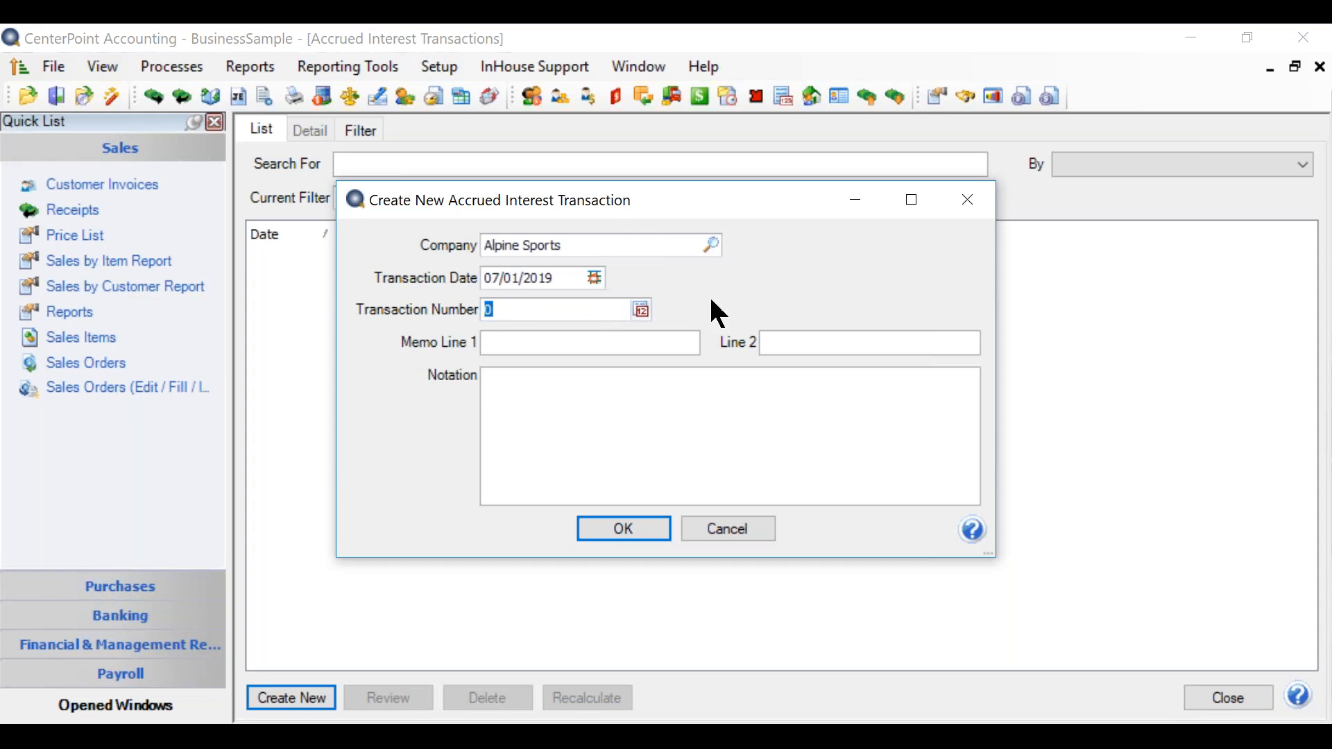
# Step: Set the accrued interest transaction number to 1 and generate the transaction detail
pyautogui.click(642, 311)
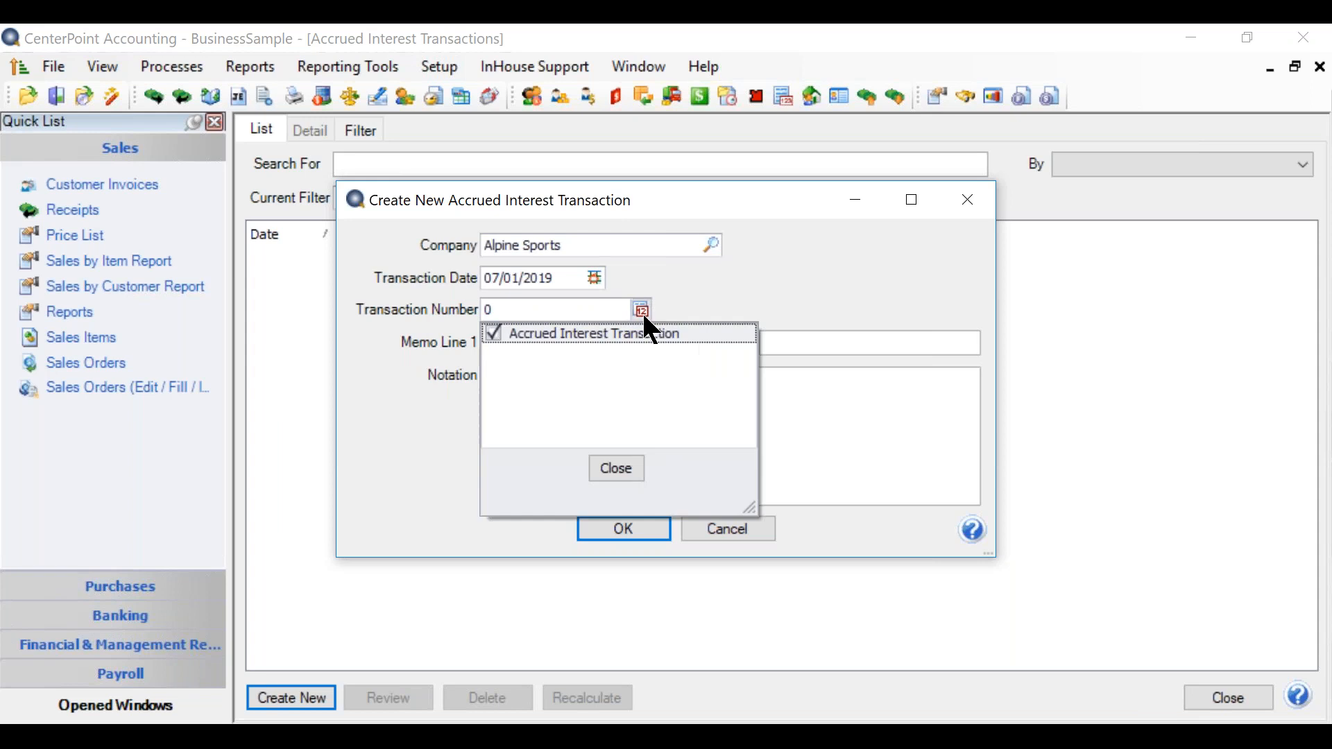
pyautogui.click(576, 310)
pyautogui.write('1')
pyautogui.press('Tab')
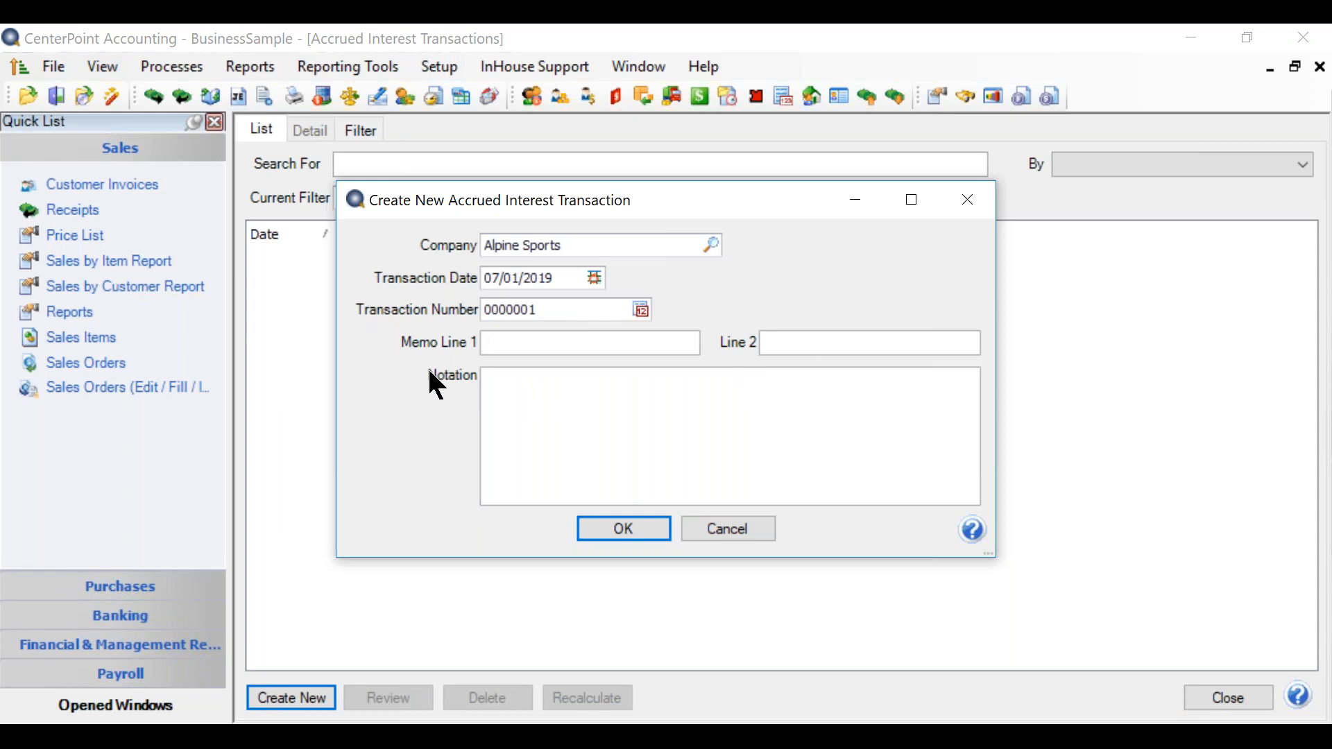
pyautogui.click(559, 383)
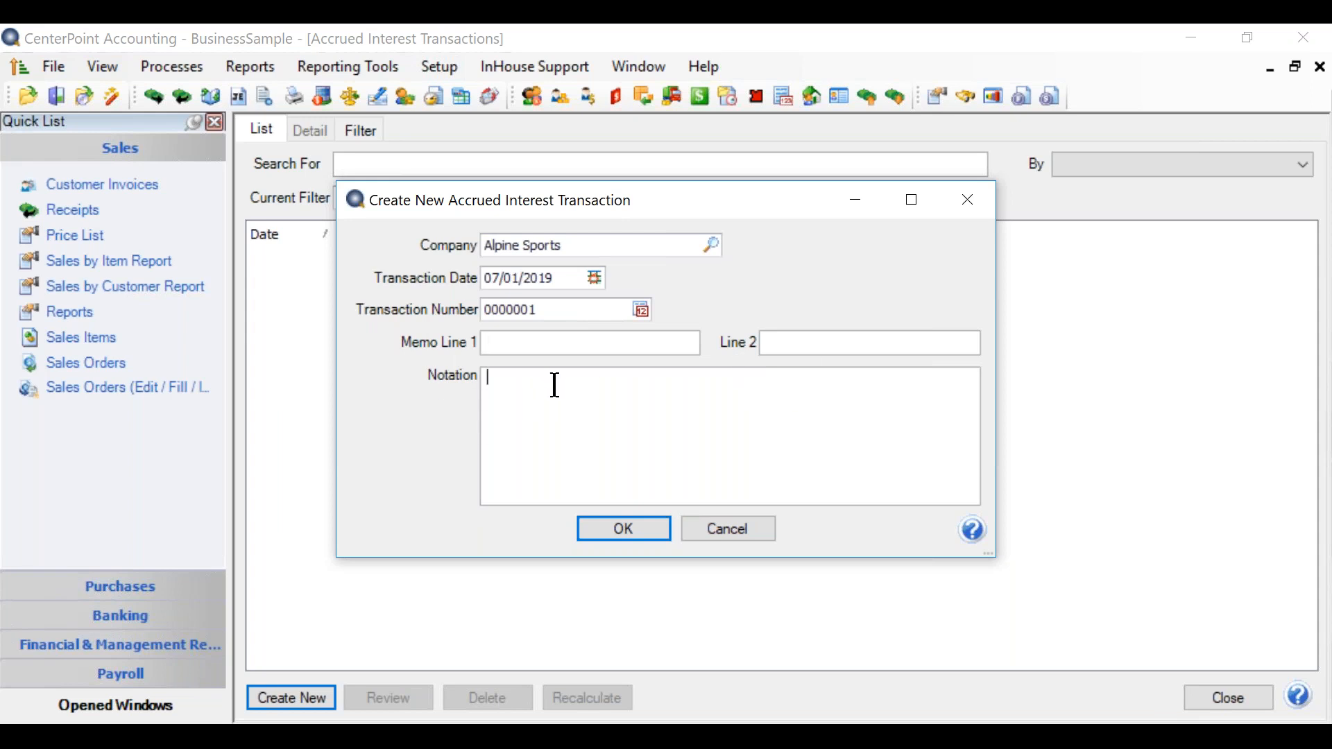
pyautogui.click(597, 526)
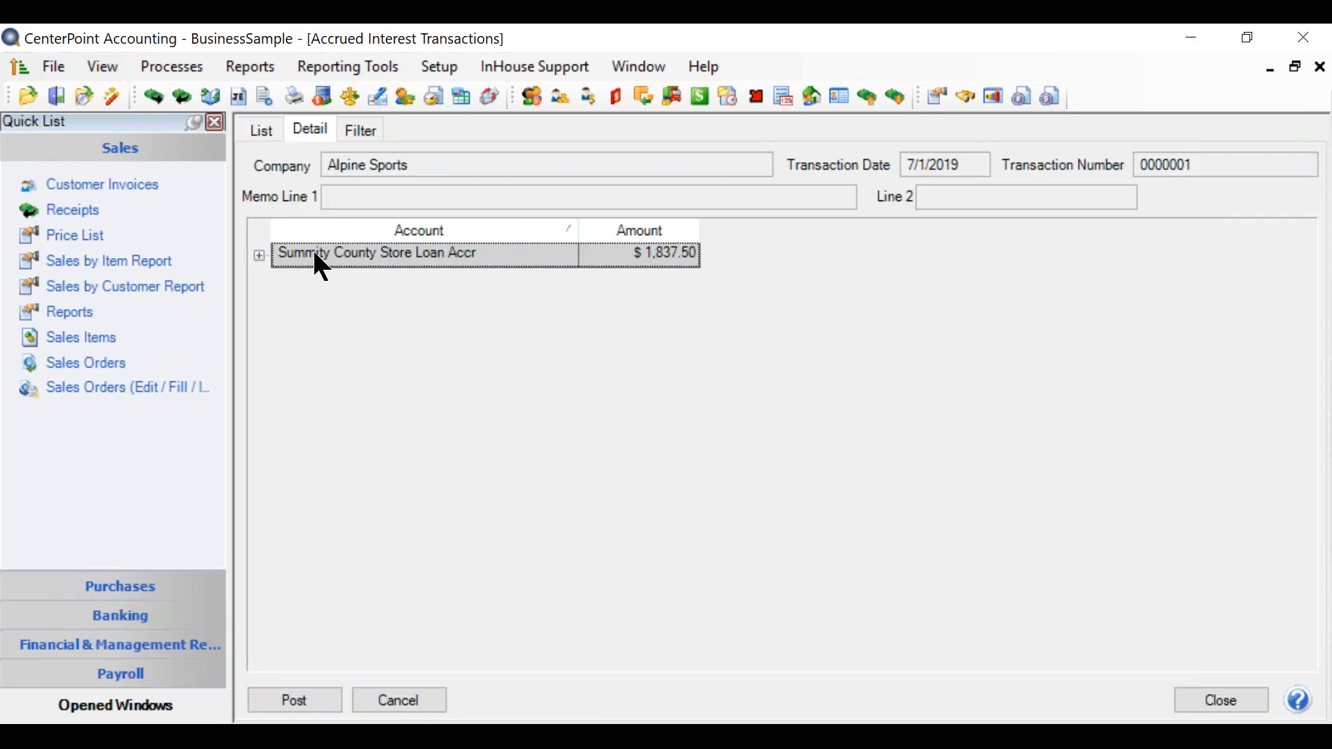
# Step: Expand the store loan's accrued interest line, widen its account column to check the debit and credit, and post the transaction
pyautogui.click(258, 255)
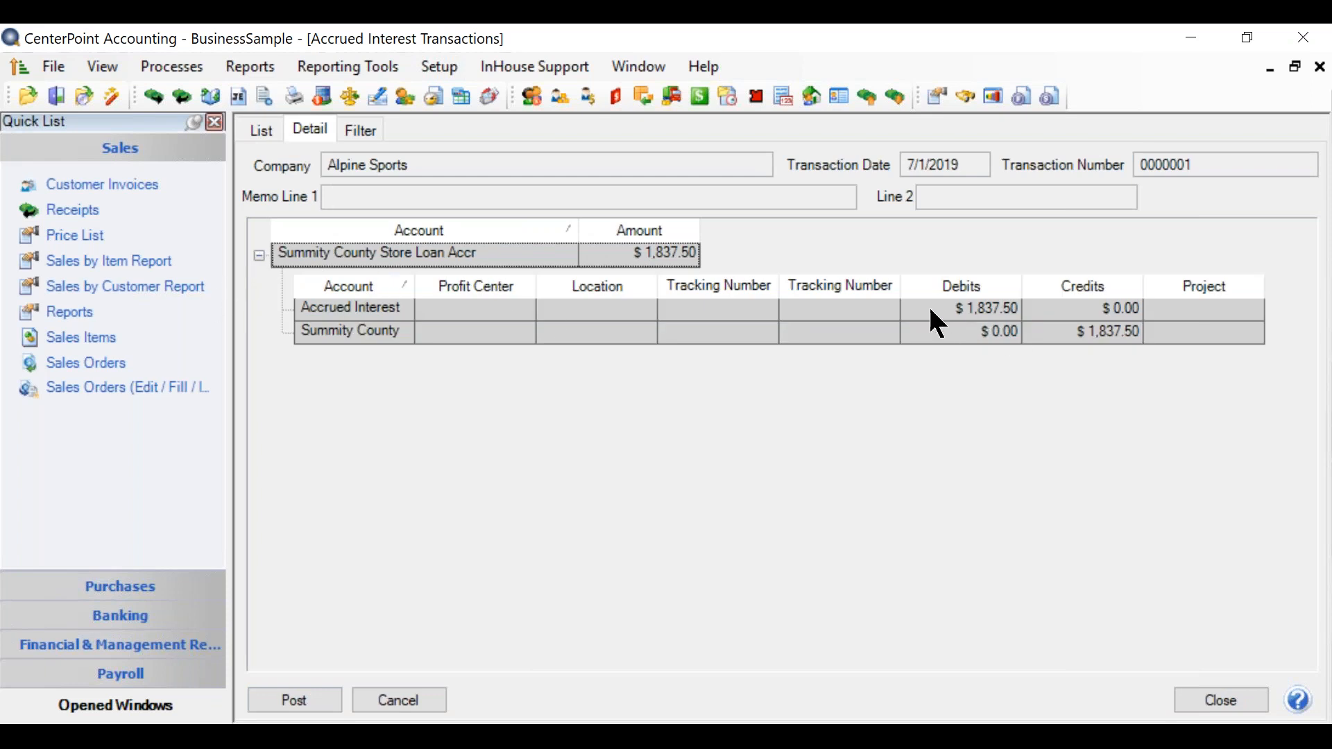
pyautogui.moveTo(414, 285); pyautogui.dragTo(454, 285)
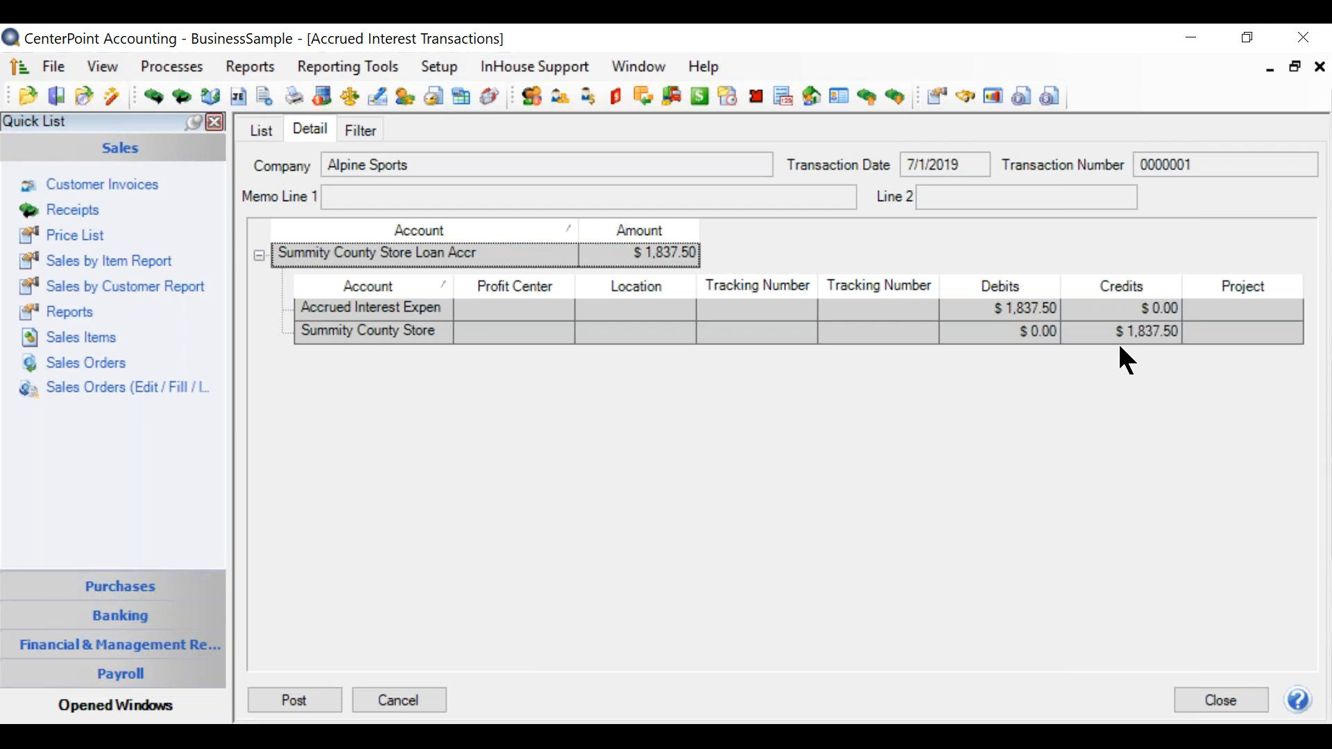
pyautogui.click(282, 708)
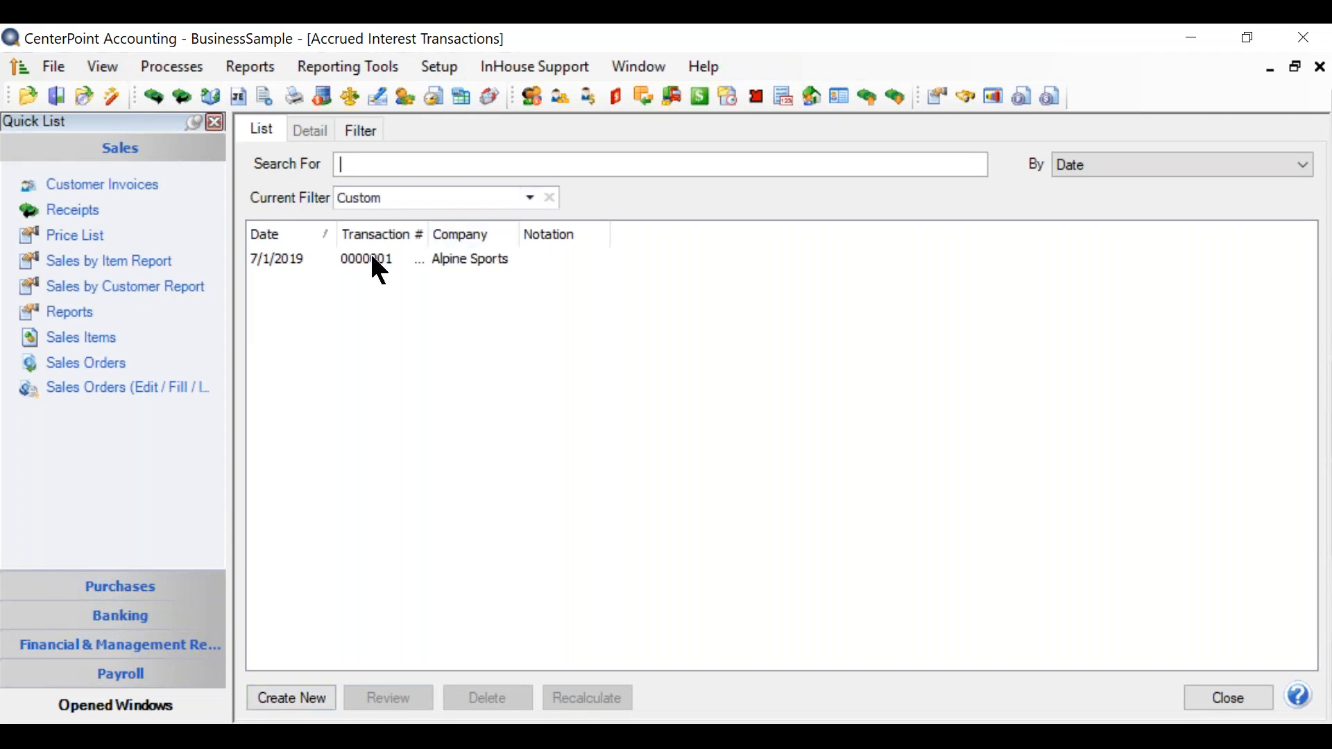
pyautogui.click(378, 270)
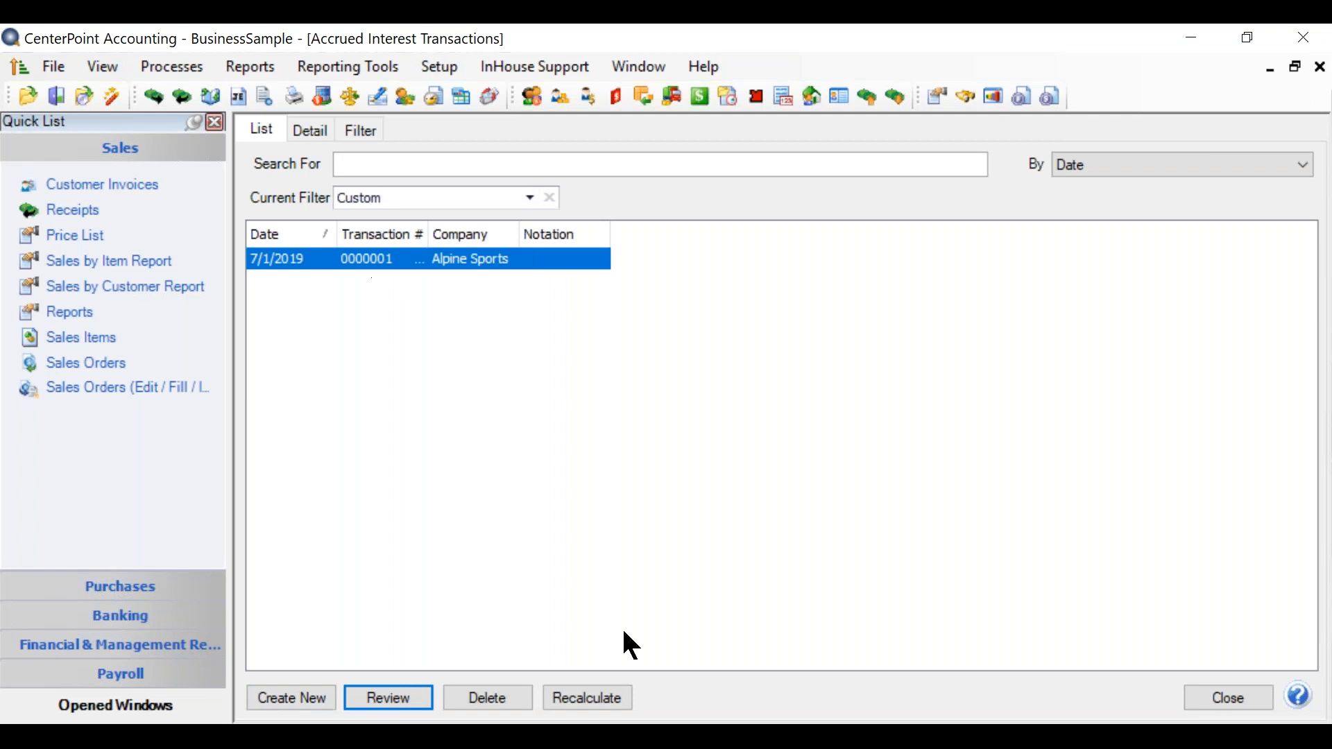
pyautogui.click(597, 697)
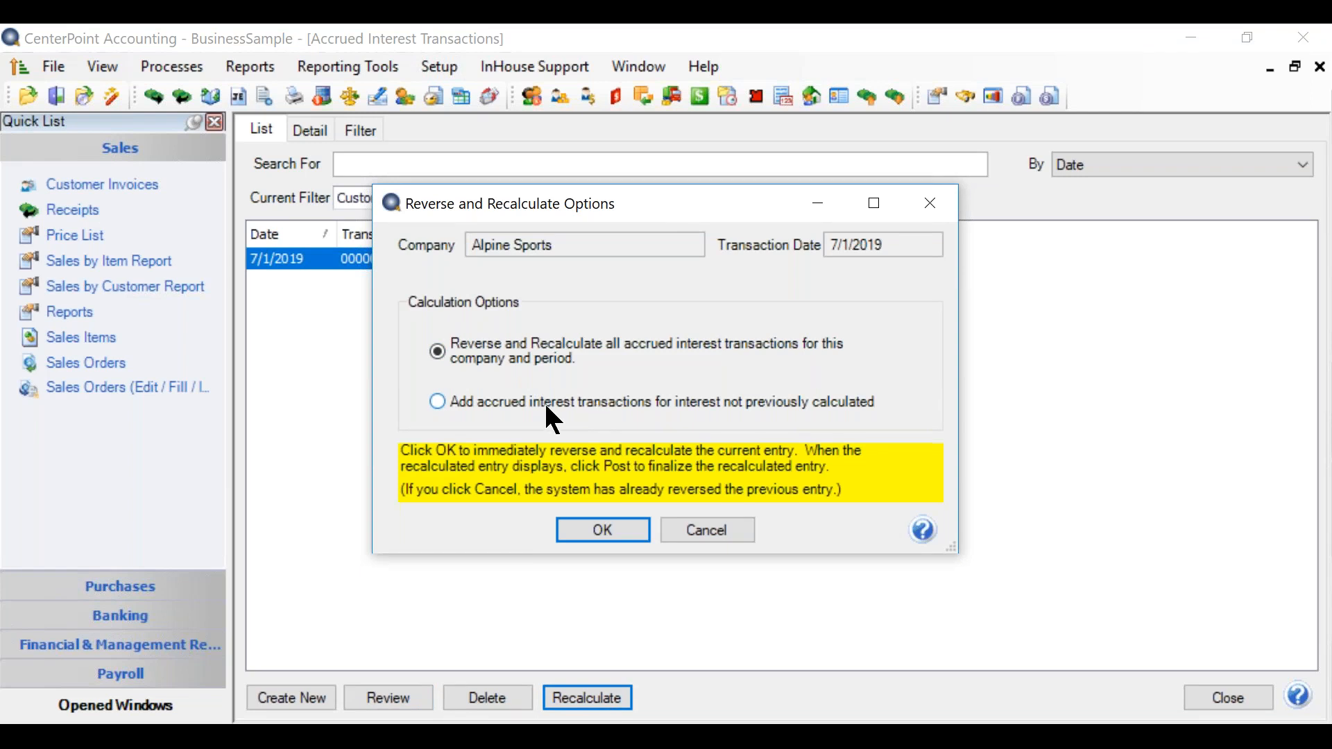
pyautogui.click(432, 402)
pyautogui.click(708, 530)
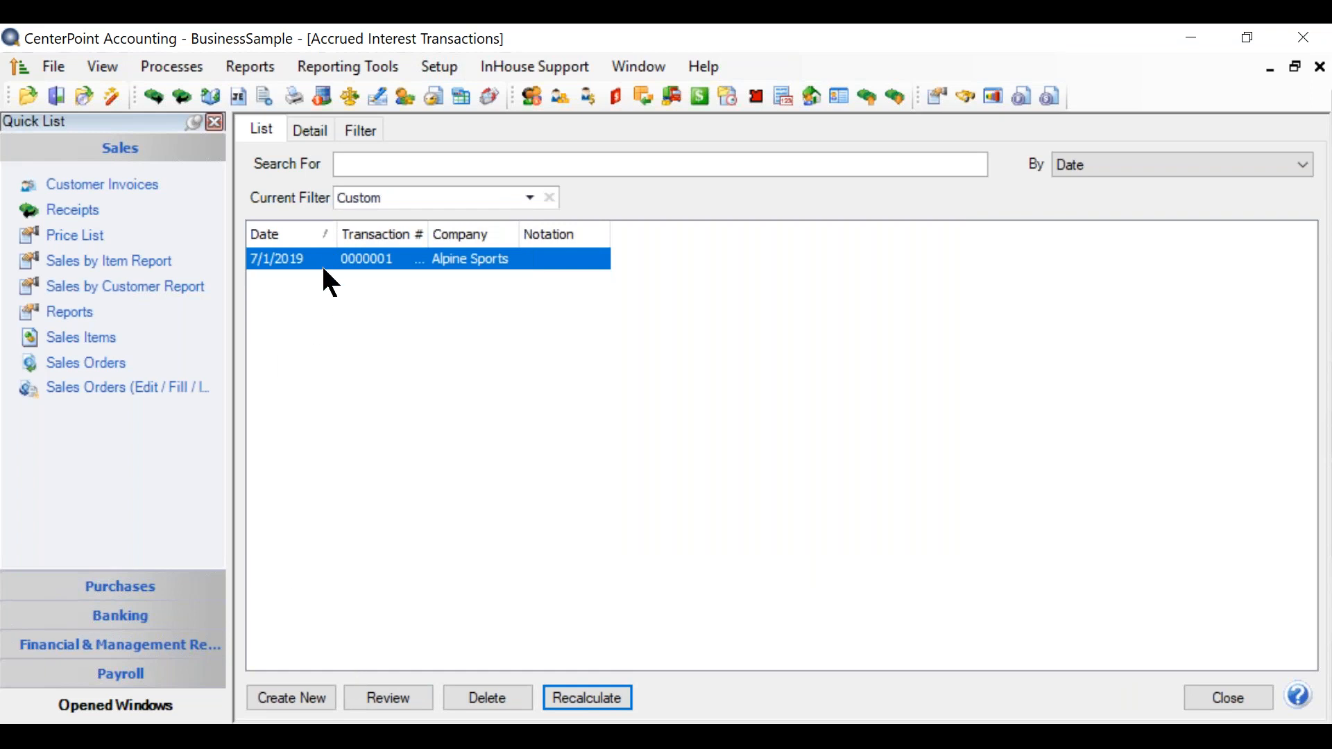
# Step: Review the debit and credit detail of the posted 7/1/2019 accrued interest transaction, and close accrued interest transactions
pyautogui.click(387, 697)
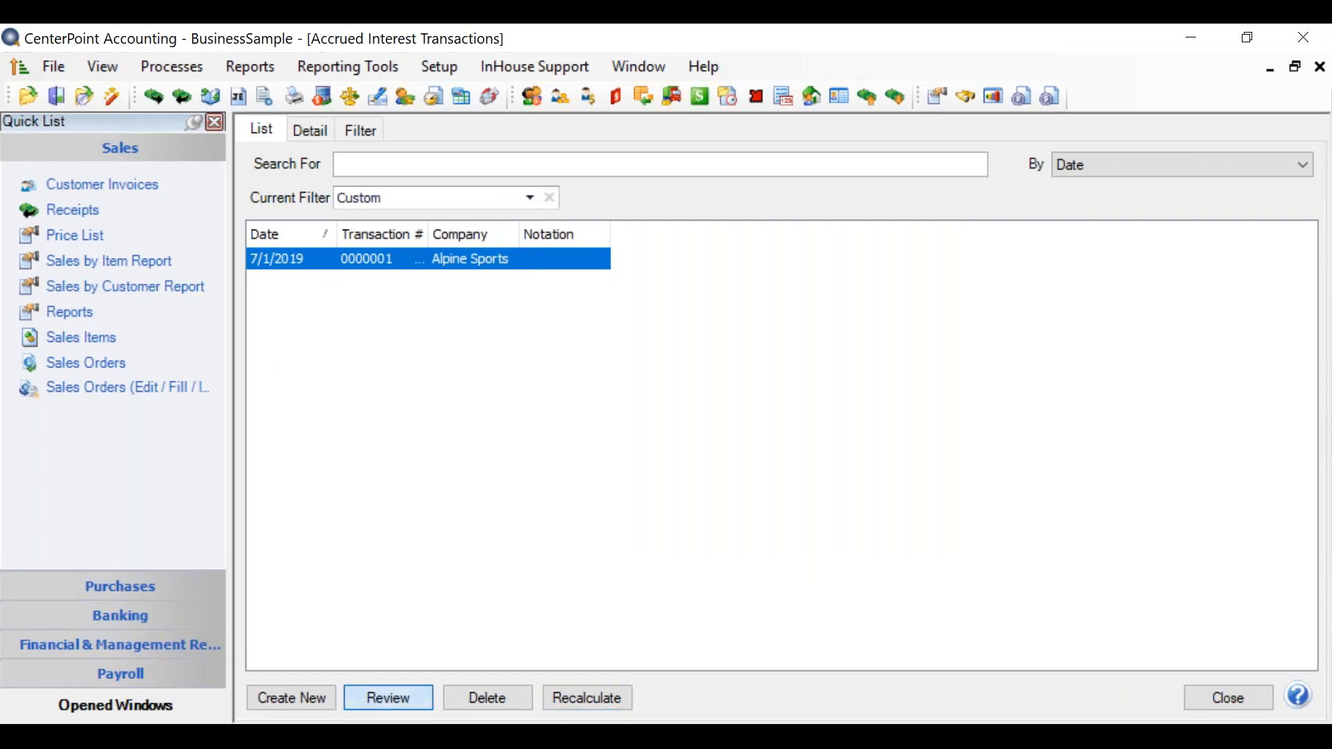
pyautogui.click(259, 255)
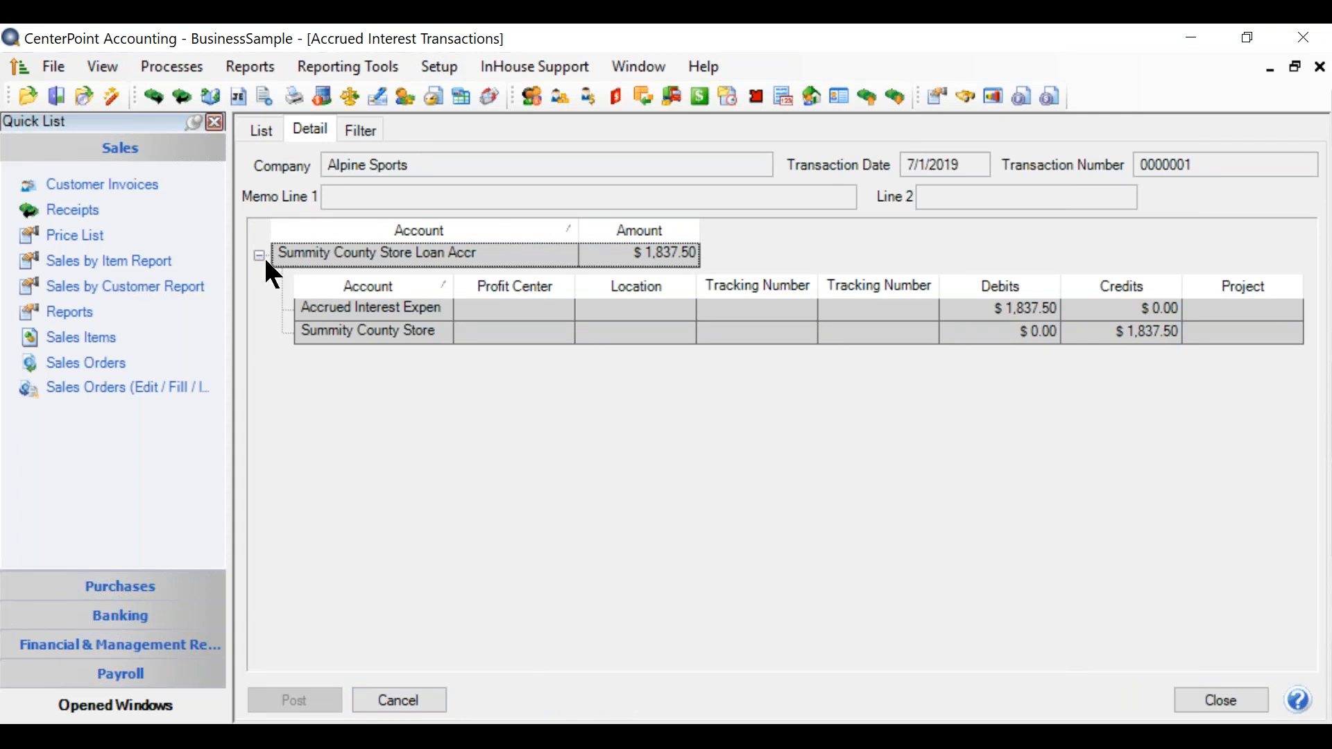
pyautogui.click(259, 256)
pyautogui.click(372, 696)
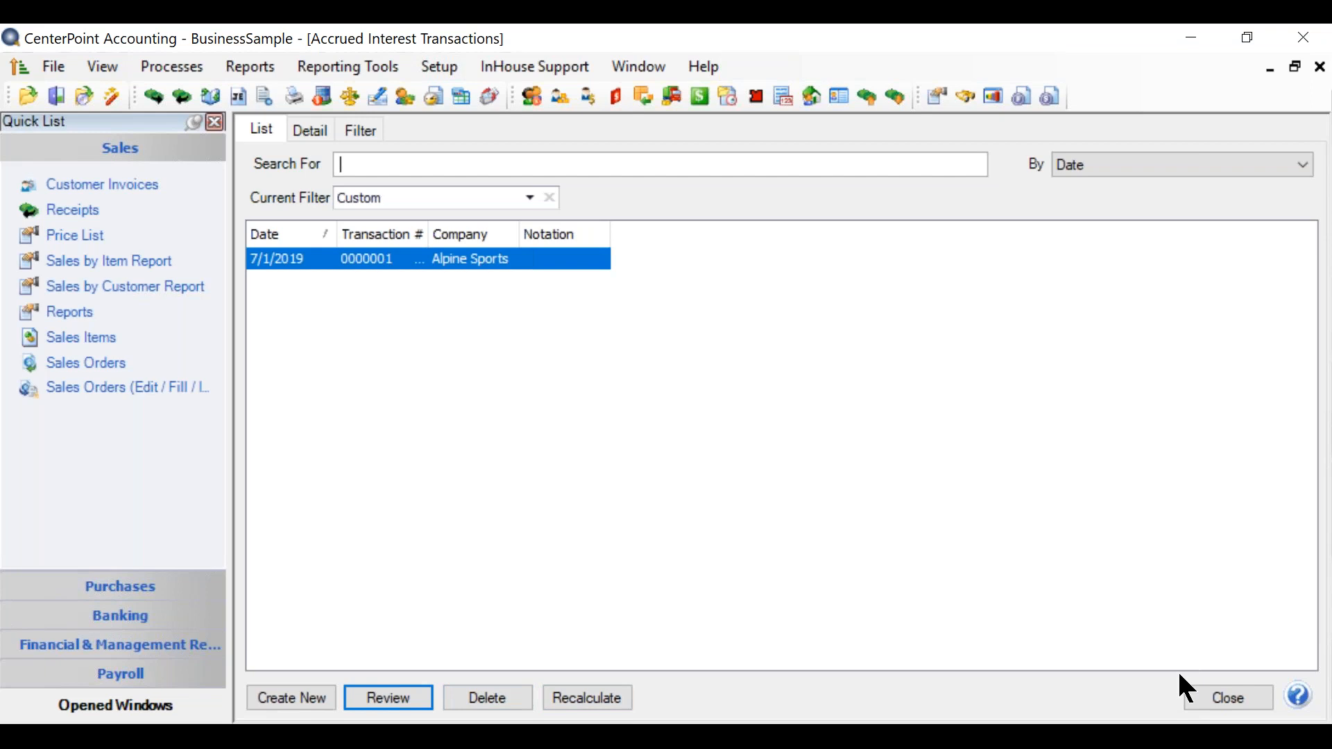
pyautogui.click(1203, 702)
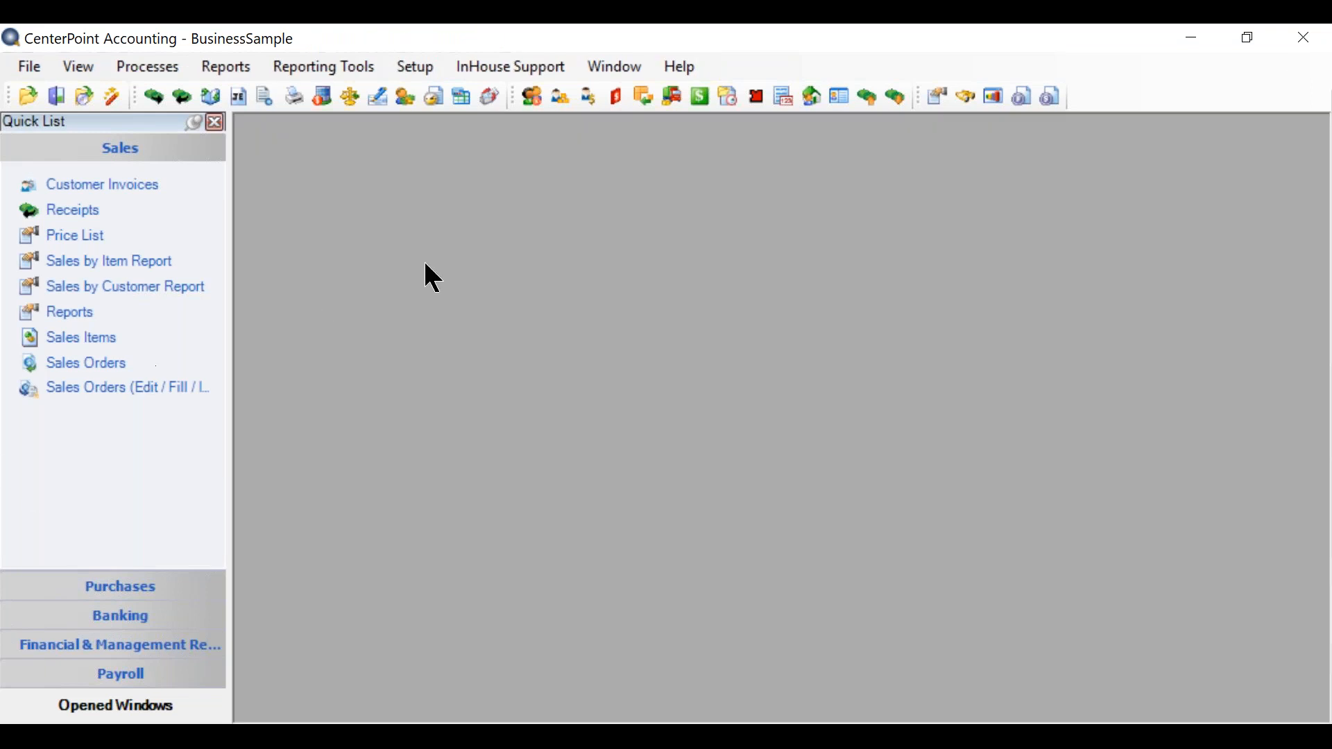